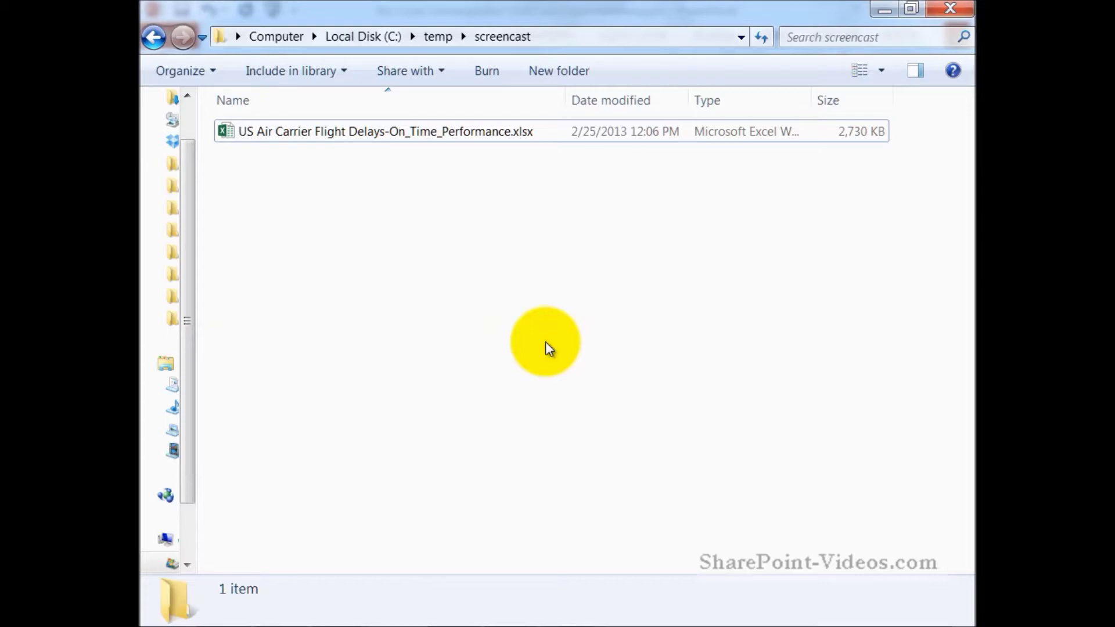
Open the US Air Carrier Flight Delays-On_Time_Performance.xlsx workbook from C:\temp\screencast in Excel.
left_click(475, 134)
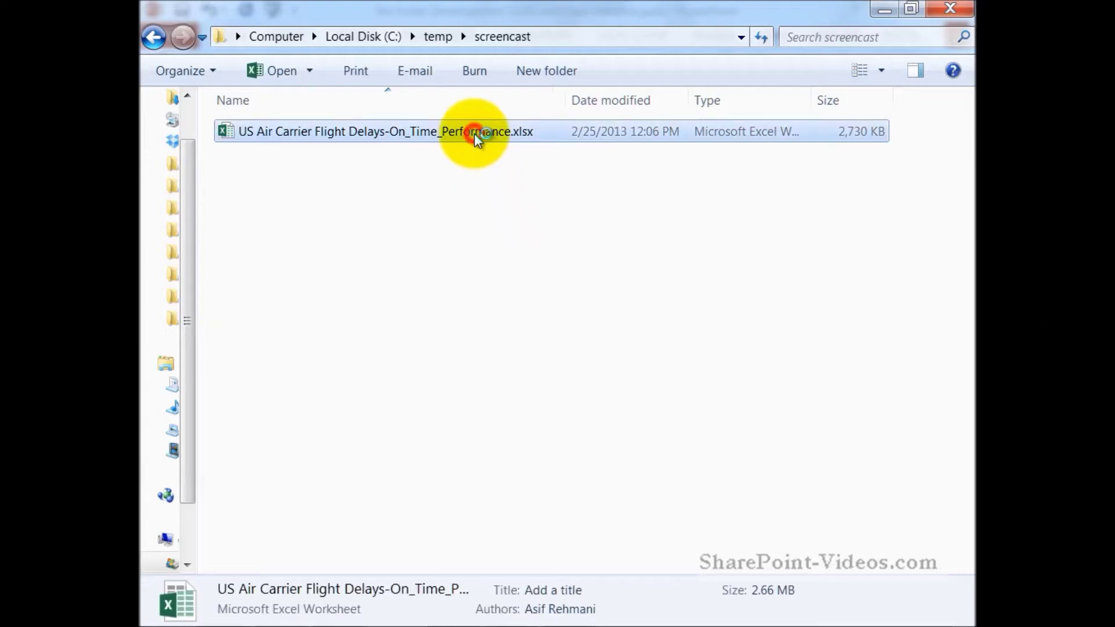
double_click(475, 133)
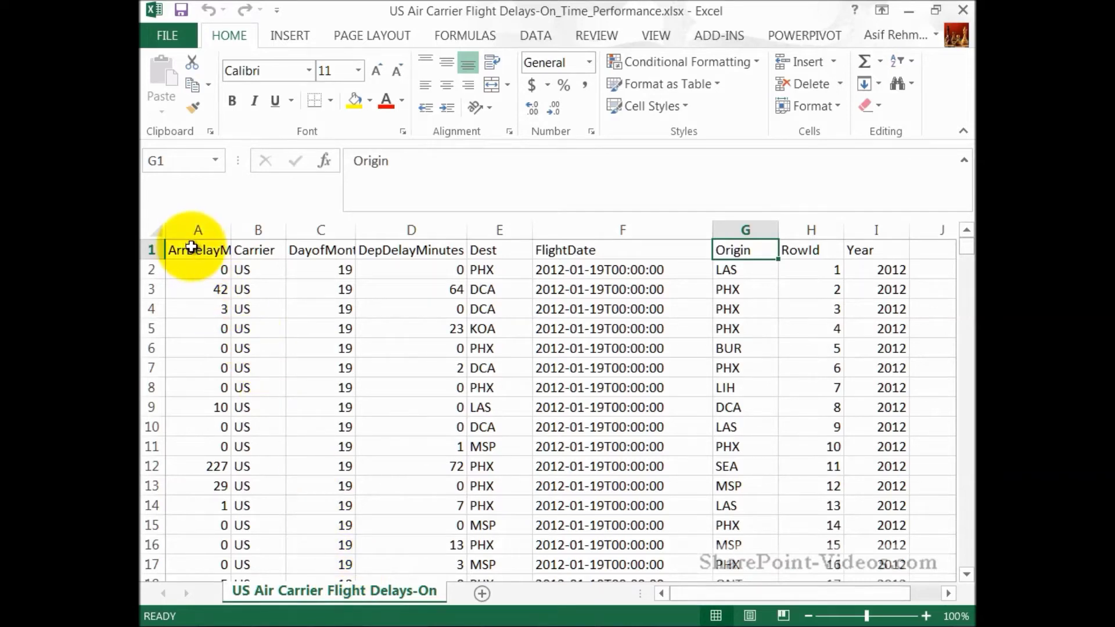
Select the full data range A1:I66982, starting from the header row.
left_click(192, 246)
key("Right")
key("Right")
key("Right")
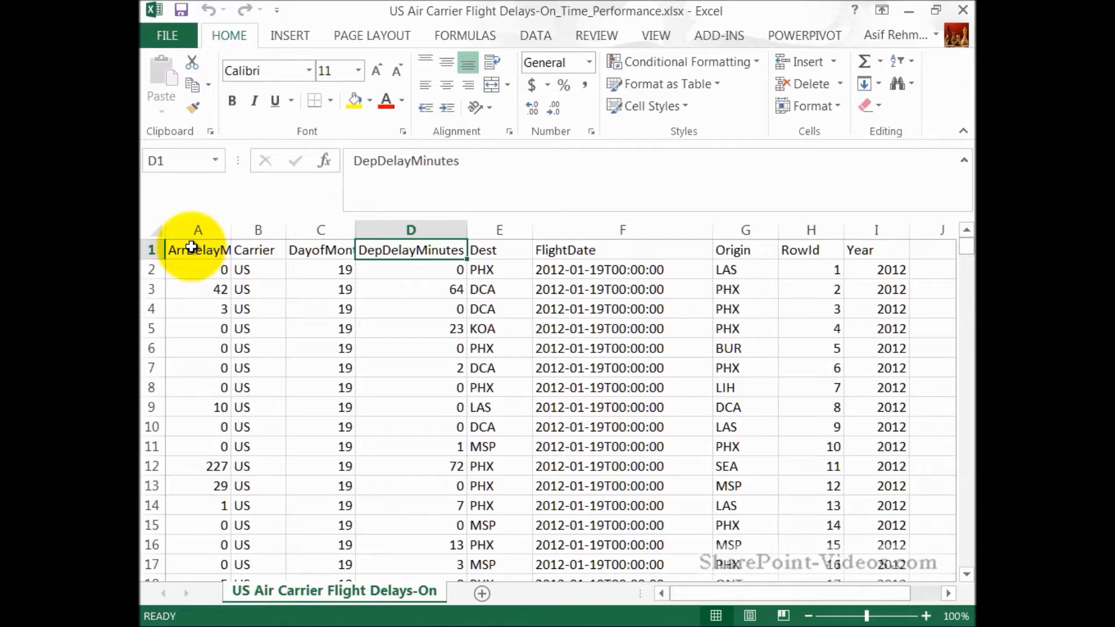
key("Left")
key("Left")
key("Left")
key("ctrl+shift+Right")
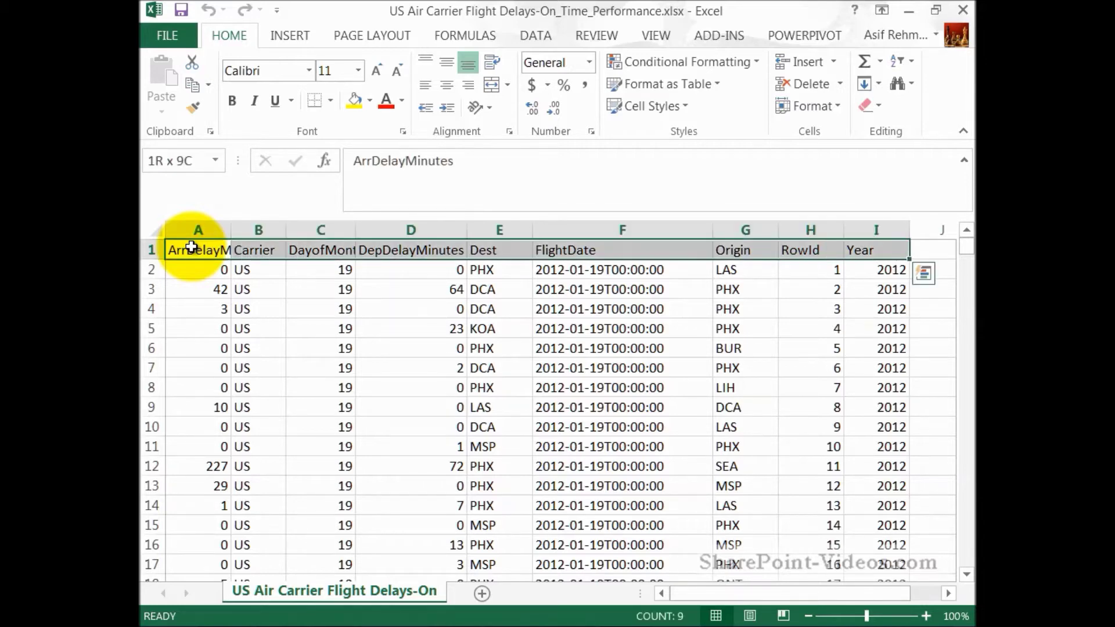
key("ctrl+shift+Down")
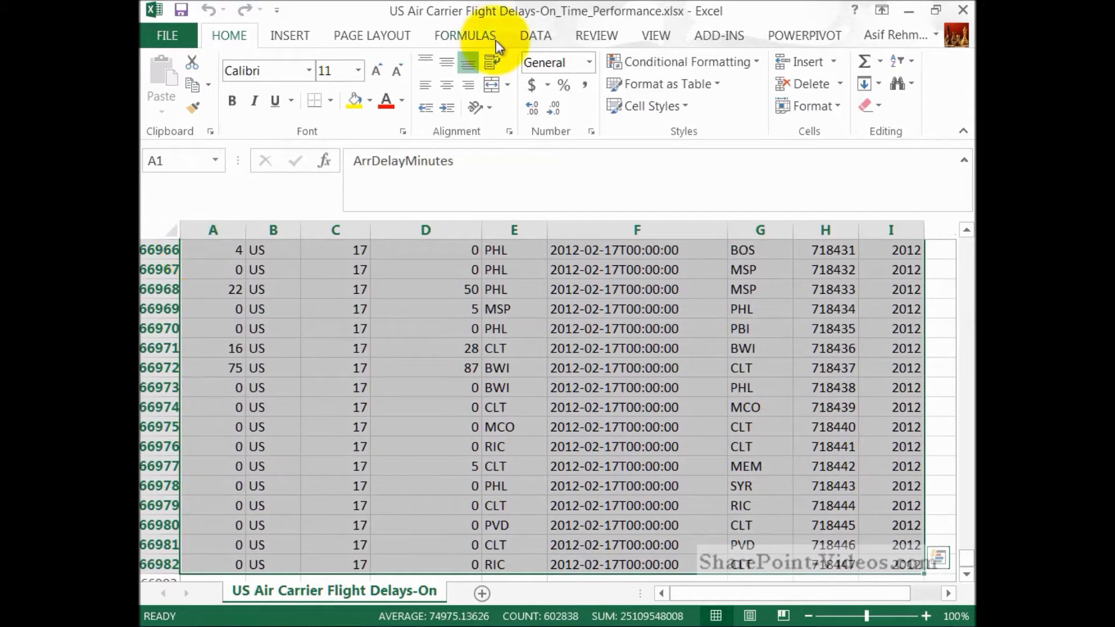
Format the selection as a medium blue table with headers, named Table1.
left_click(691, 85)
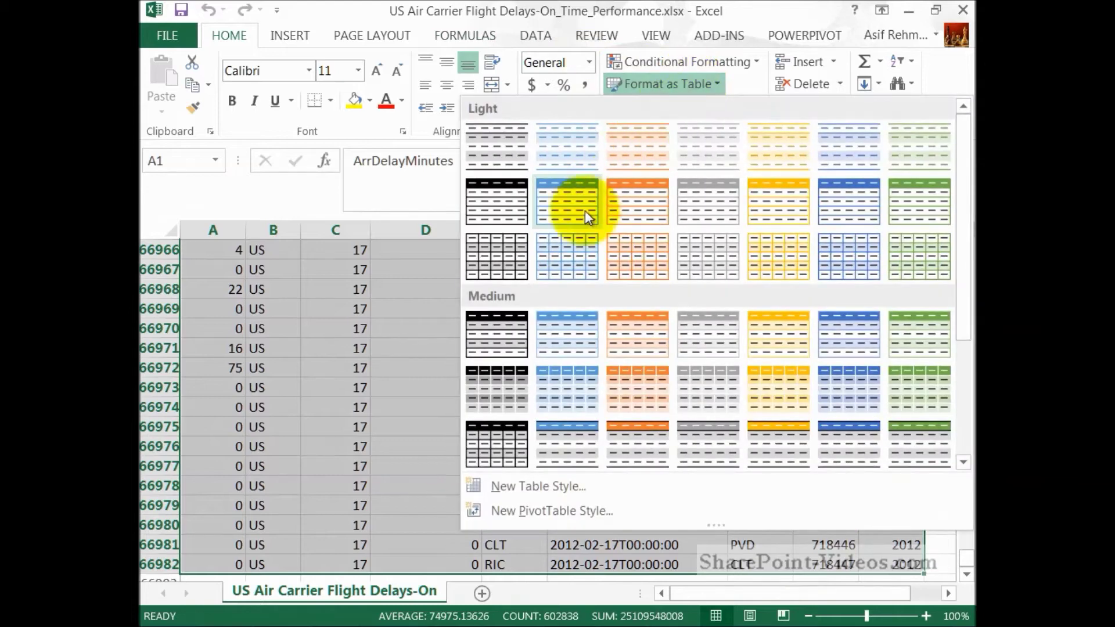
left_click(561, 323)
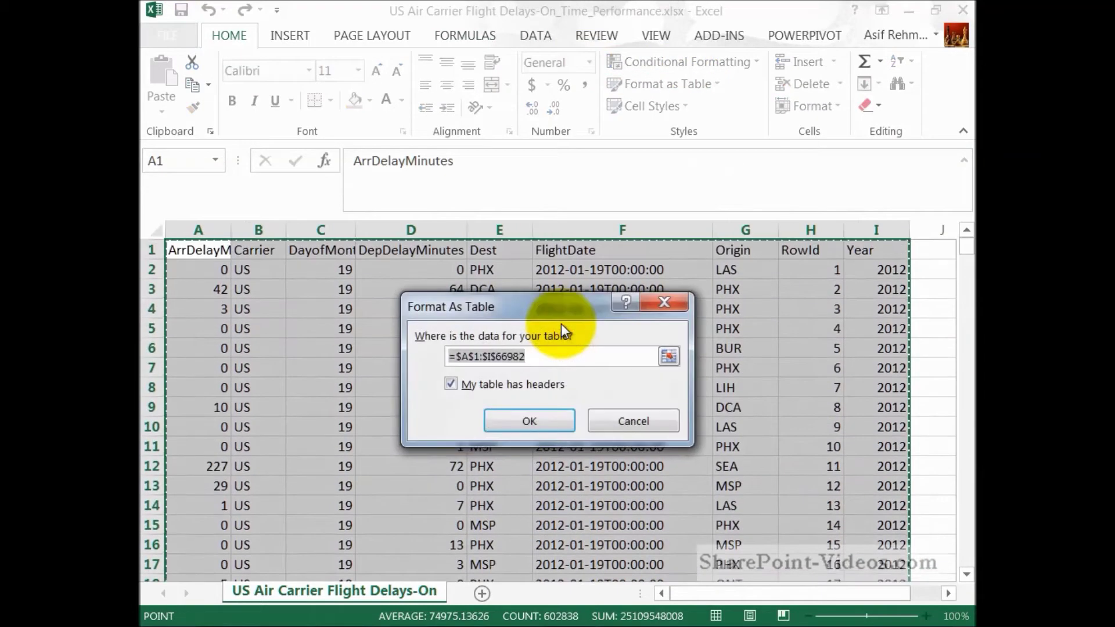
left_click(525, 419)
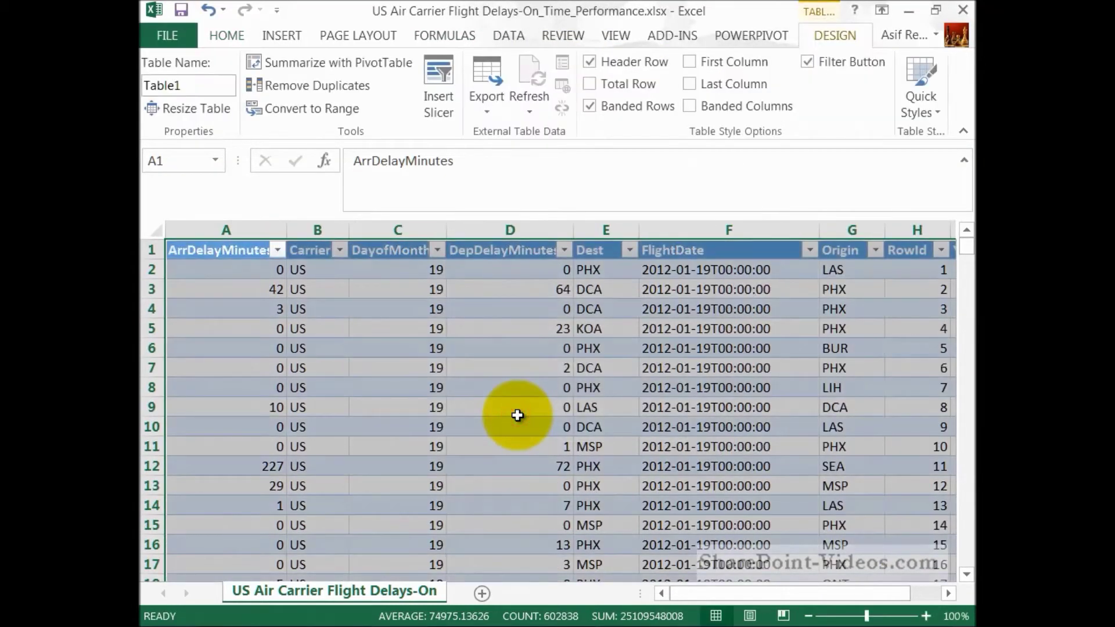
key("ctrl+Home")
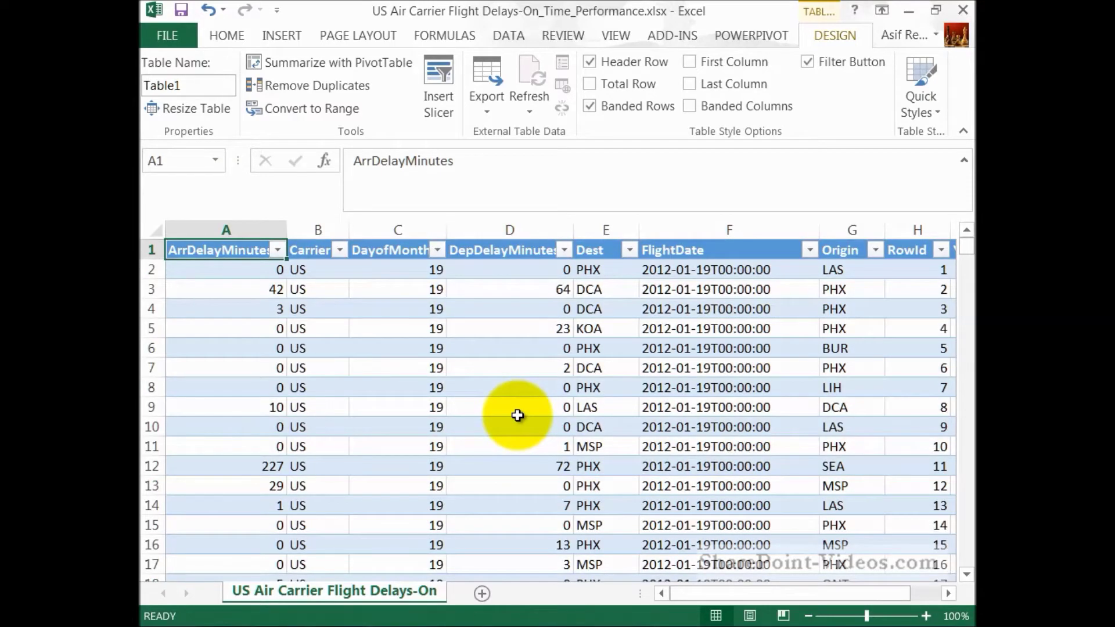
left_click(264, 36)
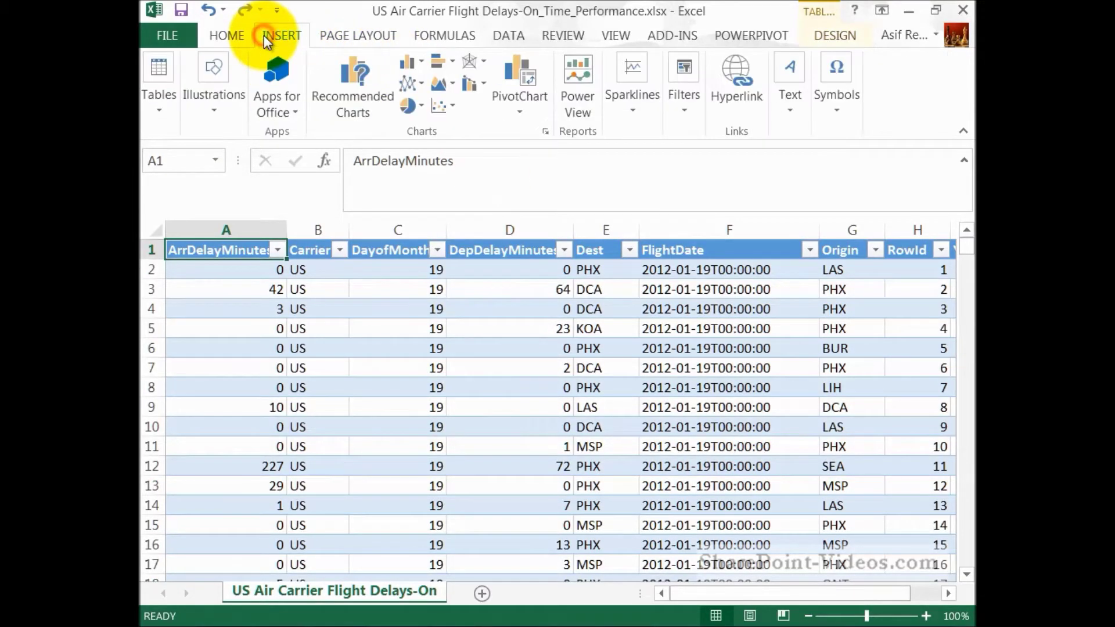
Insert a Power View sheet and shrink its flight-data table visualization.
left_click(591, 106)
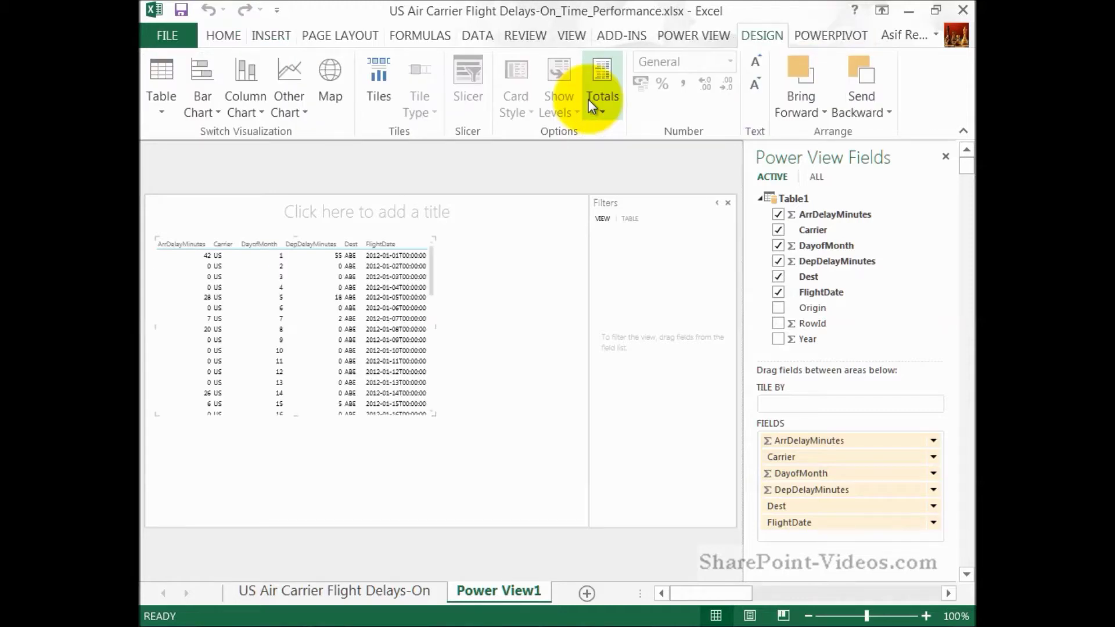
left_click(434, 416)
left_click_drag(453, 427, 386, 378)
Build a second Power View table from Table1 with ArrDelayMinutes, DayofMonth and Dest.
left_click(453, 347)
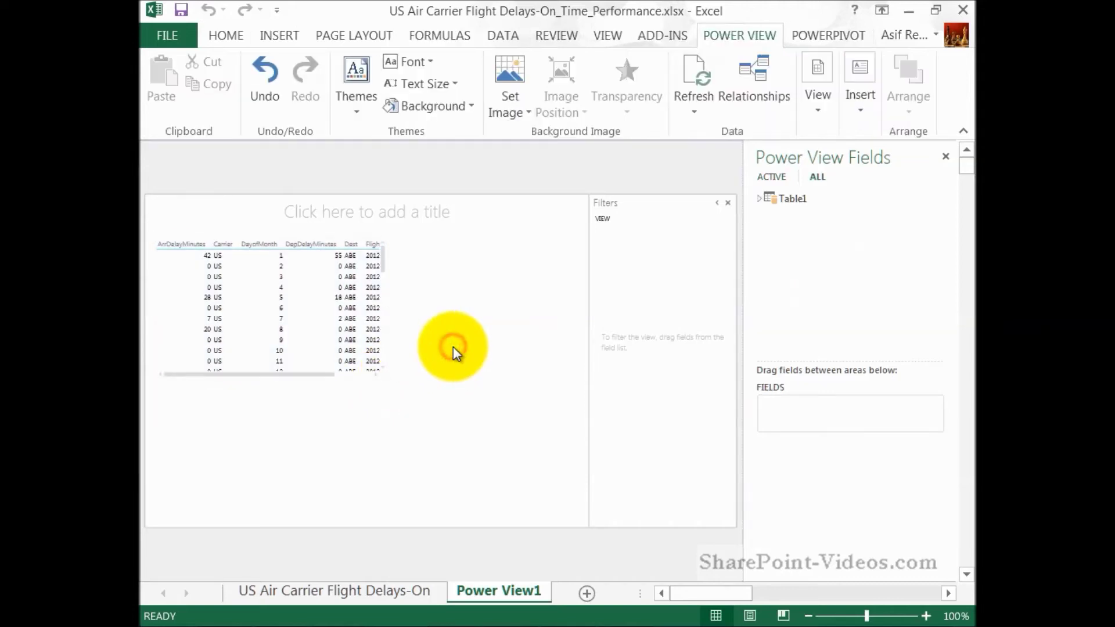
left_click(758, 198)
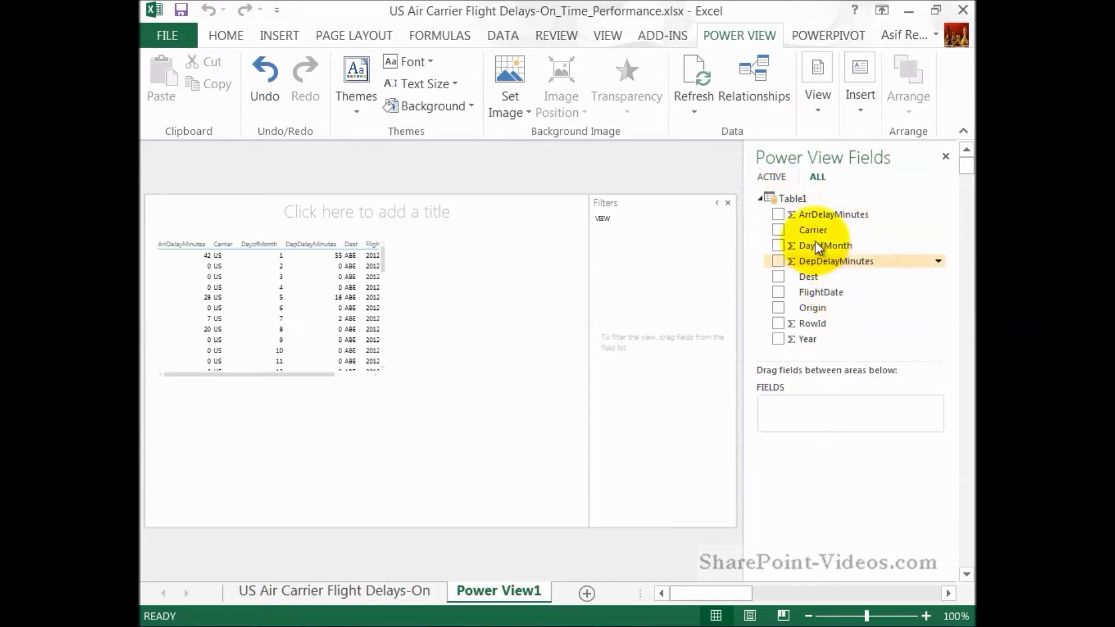
left_click(778, 214)
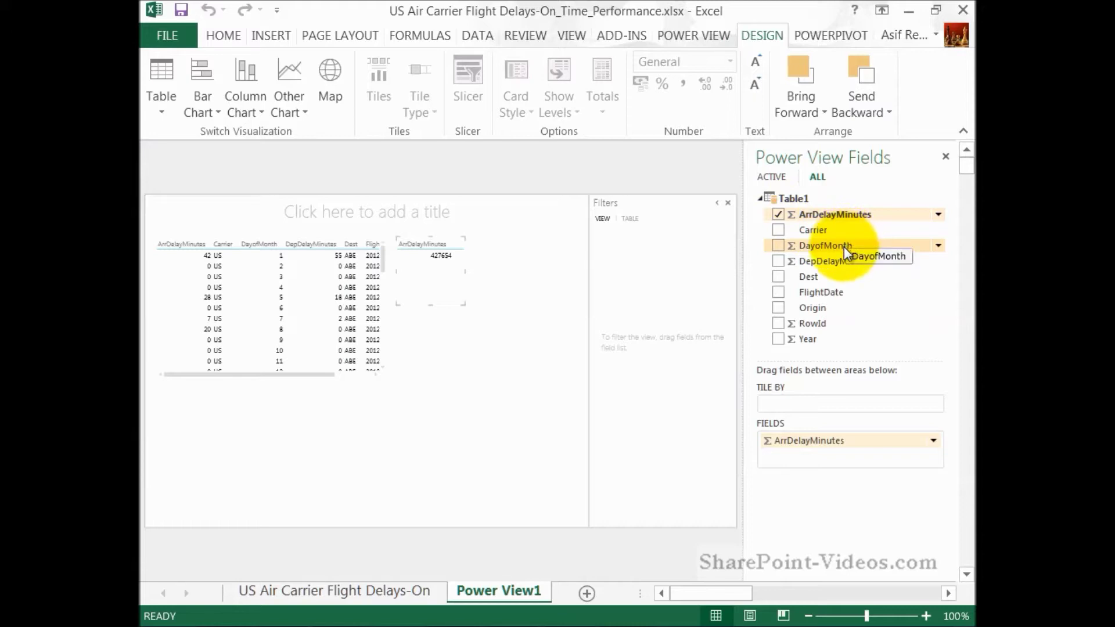
left_click(779, 246)
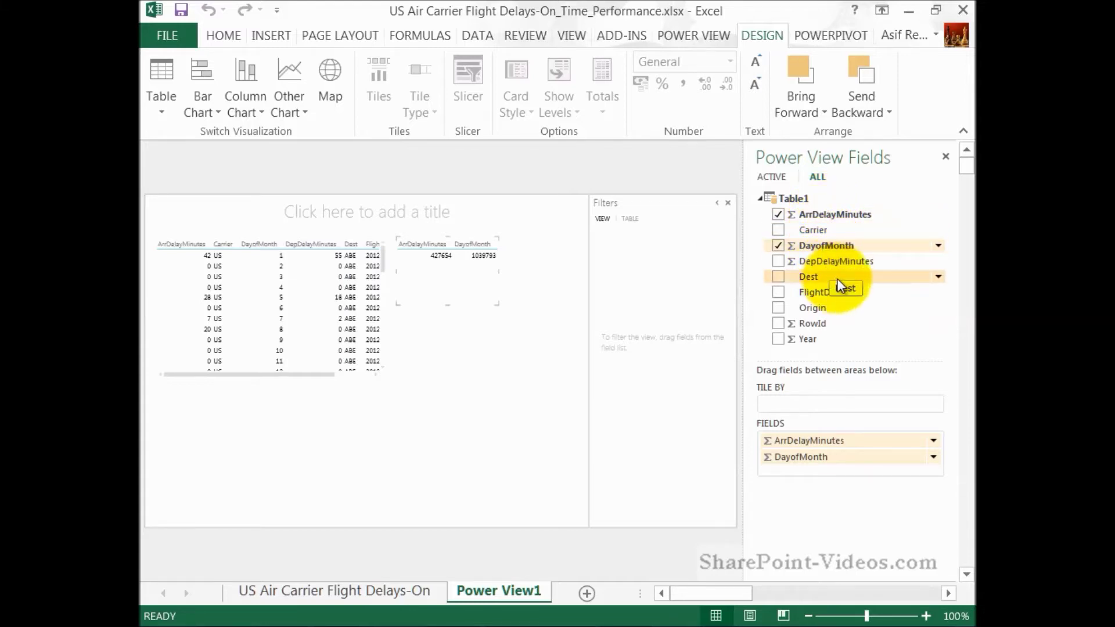
left_click(778, 277)
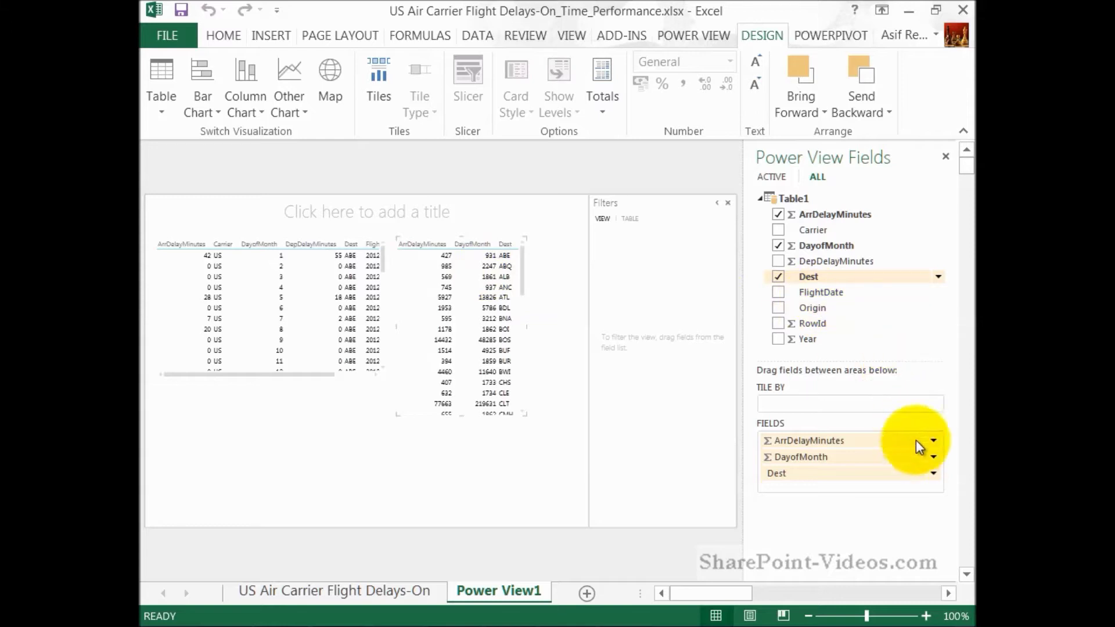
left_click(934, 441)
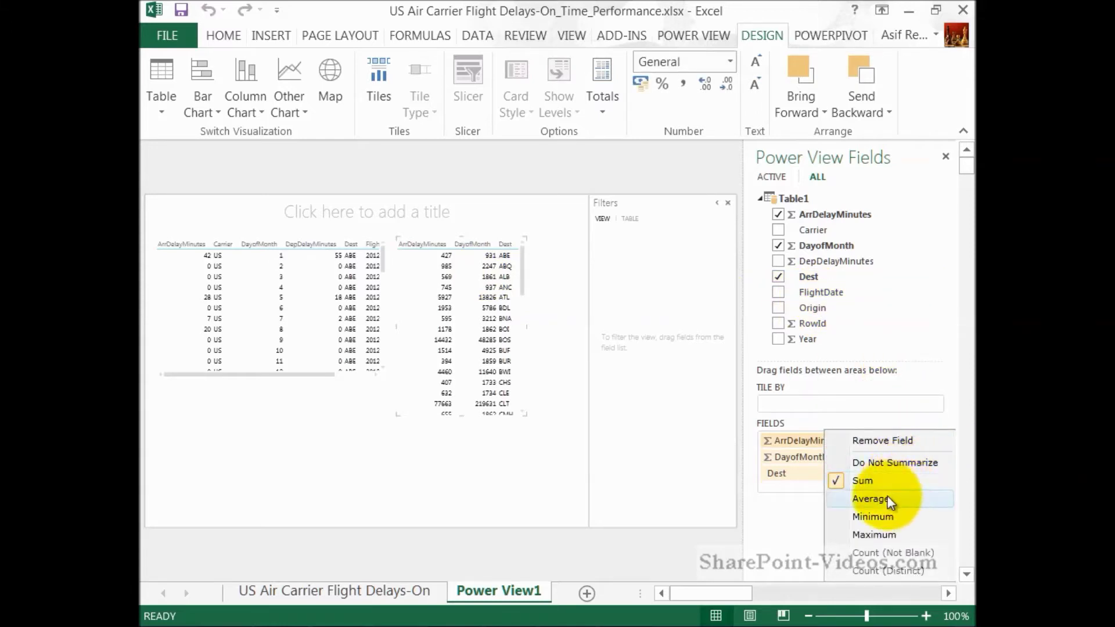
Set ArrDelayMinutes to Average and DayofMonth to Do Not Summarize.
left_click(870, 500)
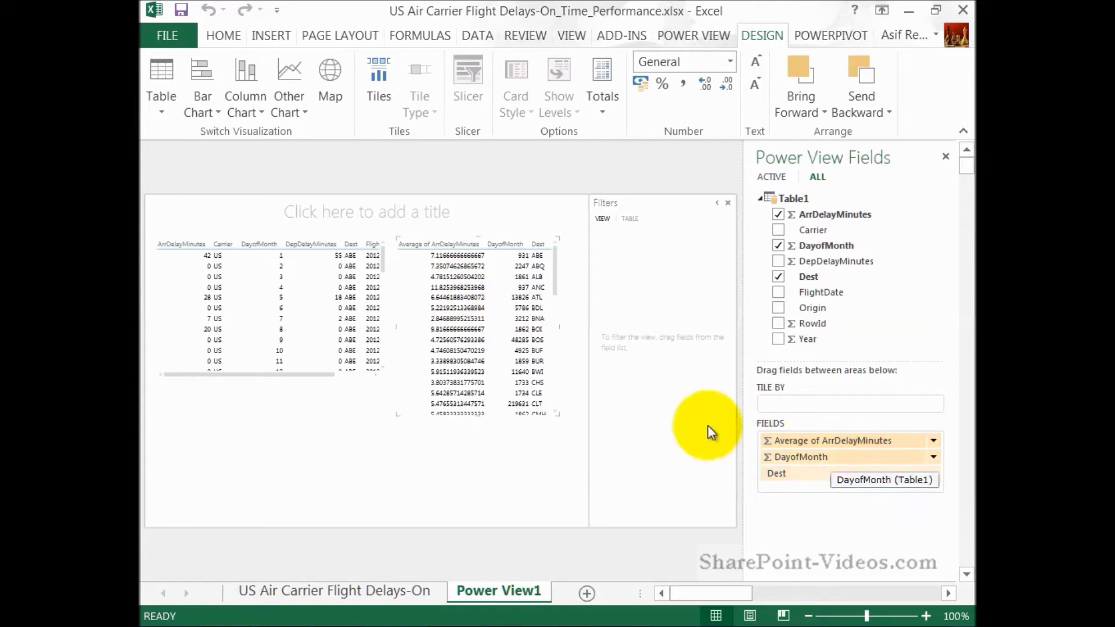
left_click(933, 457)
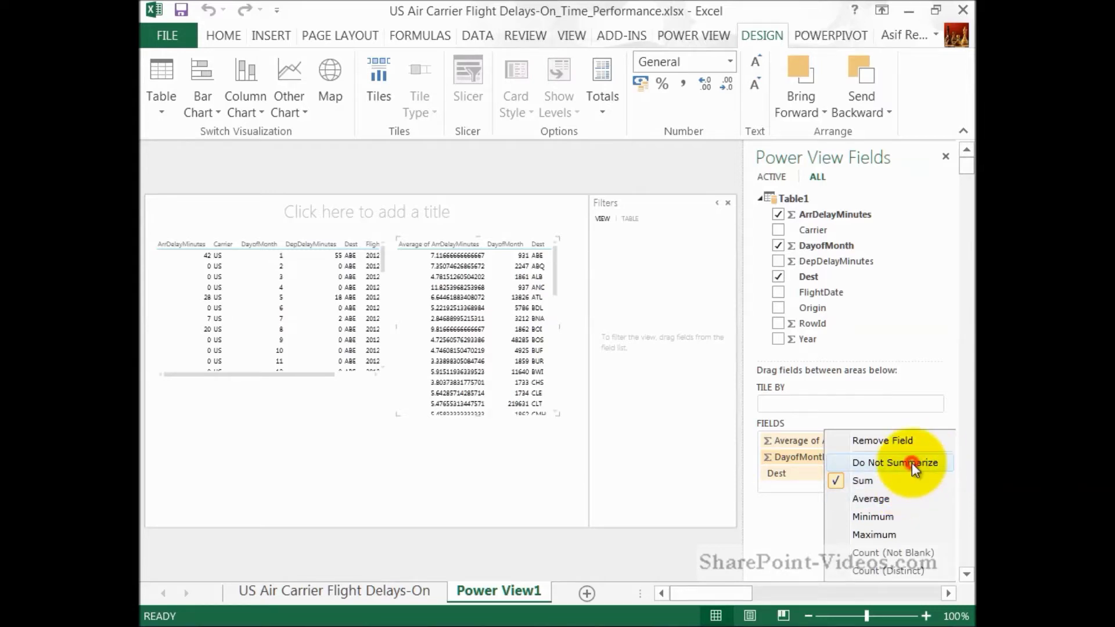
left_click(911, 462)
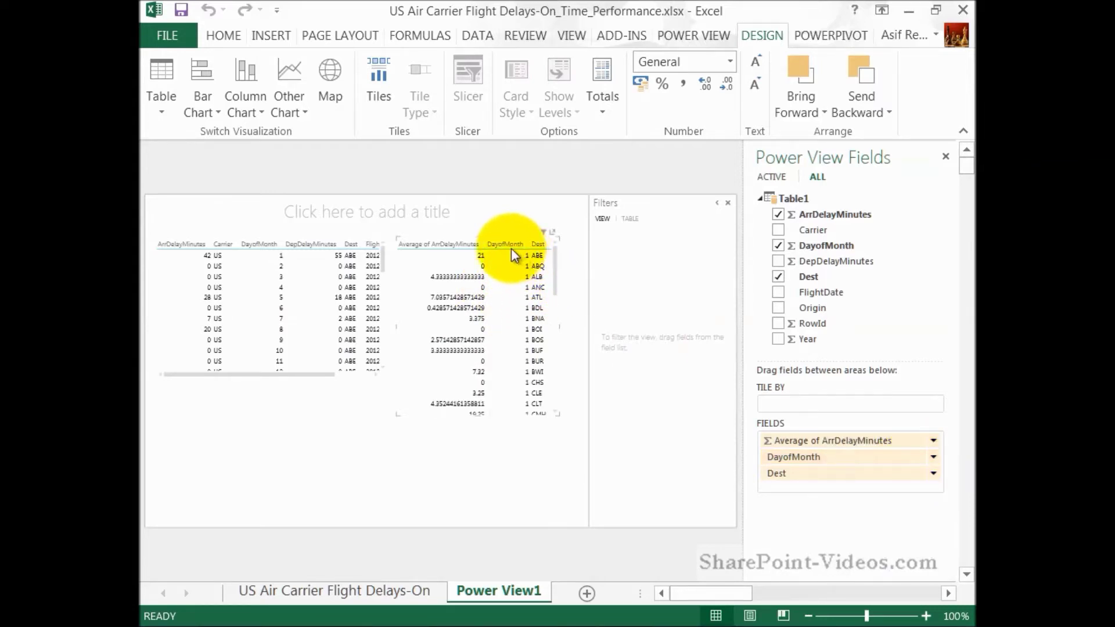
Scroll the table to review the average delays for later destination rows.
left_click(555, 281)
left_click_drag(555, 281, 555, 336)
left_click(555, 335)
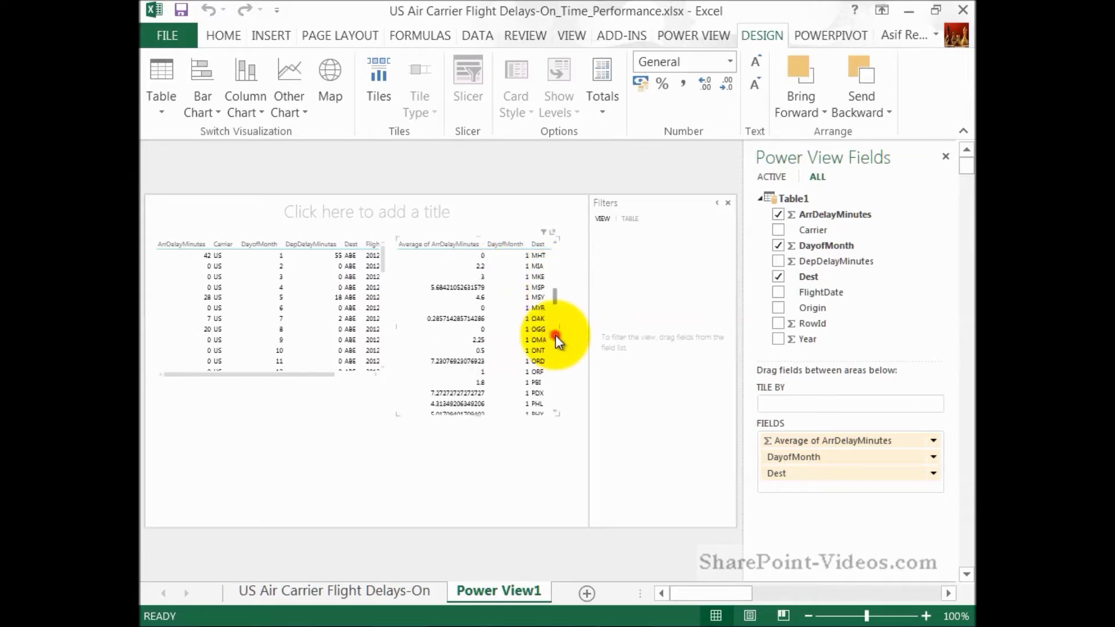
left_click(555, 335)
left_click(555, 335)
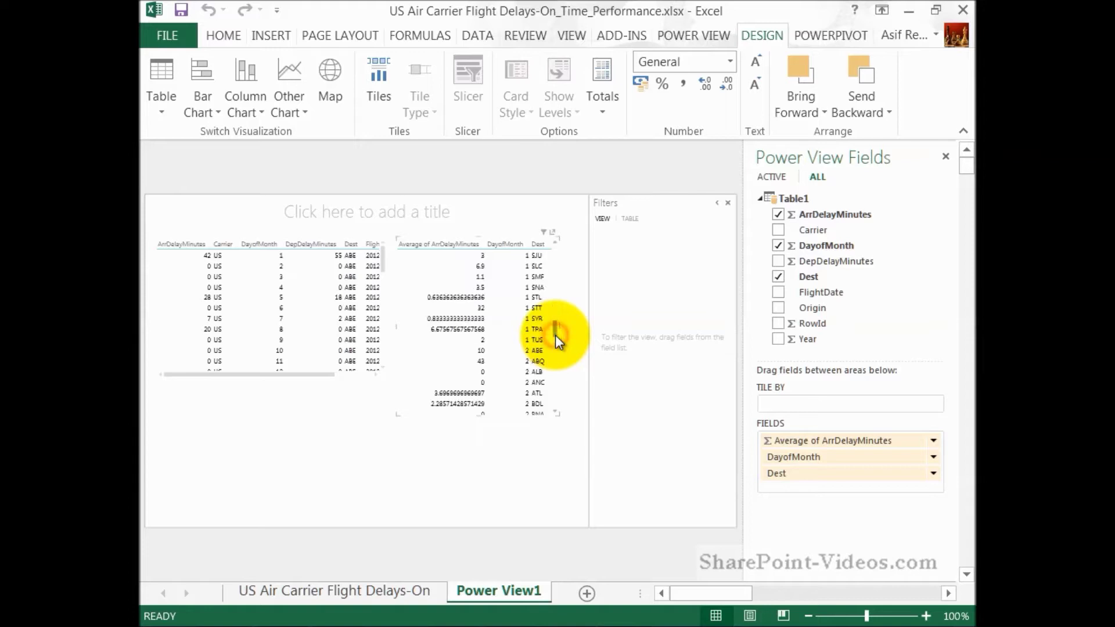
left_click(557, 343)
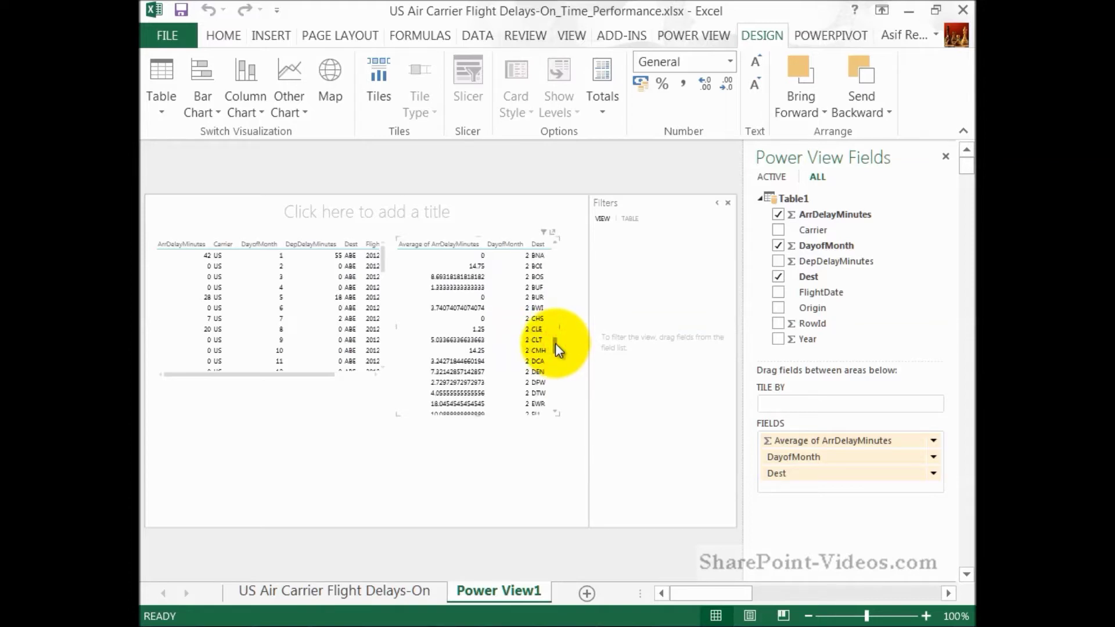
left_click(215, 104)
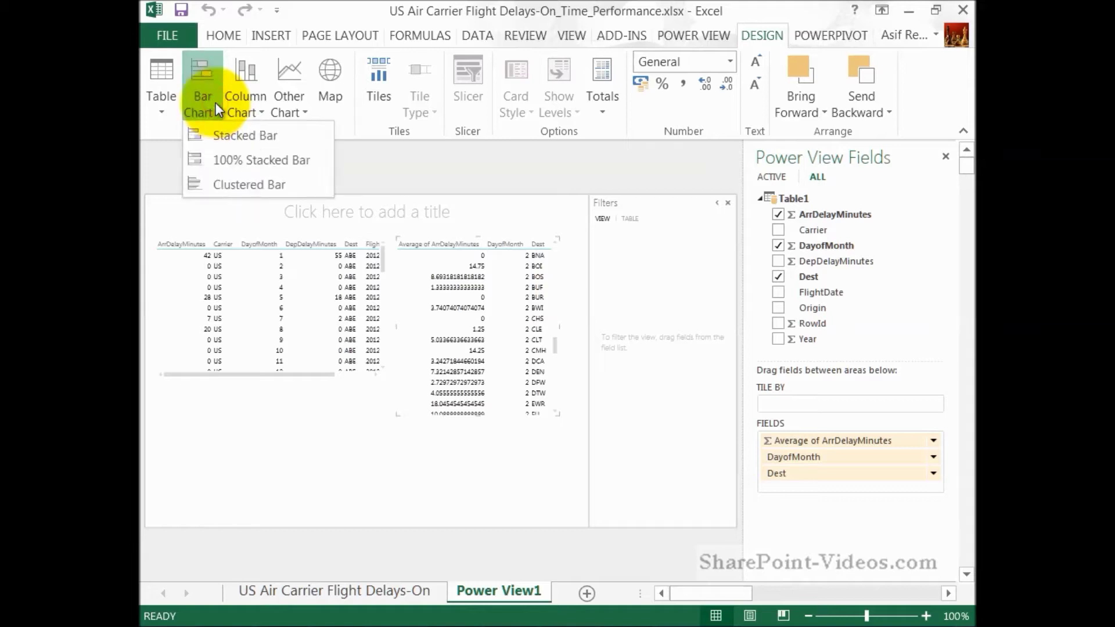
Convert the averaged arrival-delay table into a Stacked Column chart.
left_click(243, 96)
left_click(243, 96)
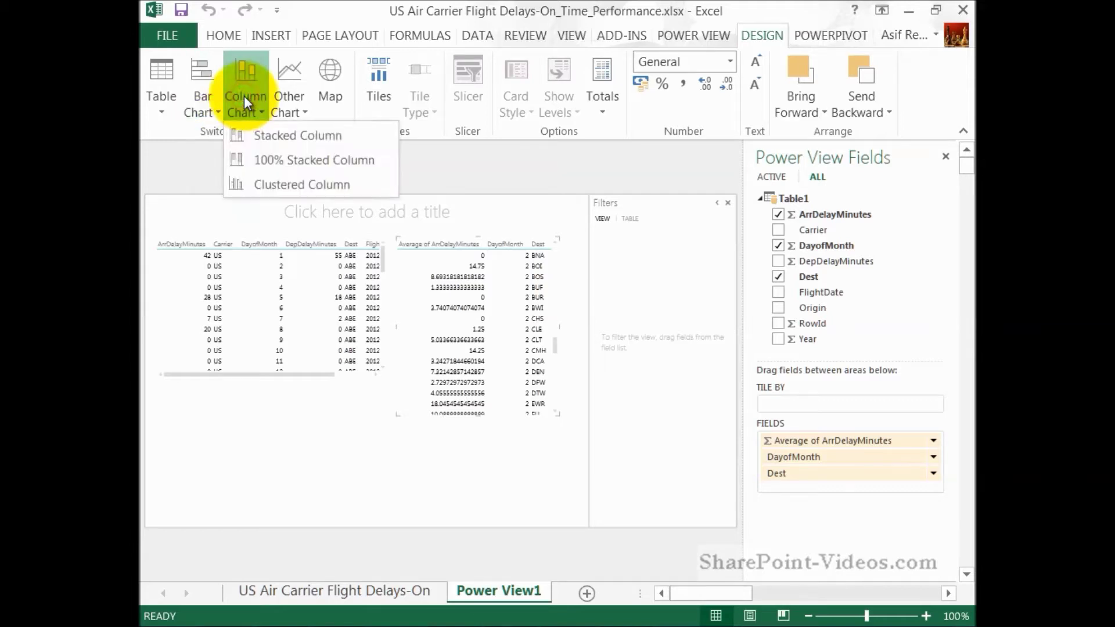
left_click(280, 136)
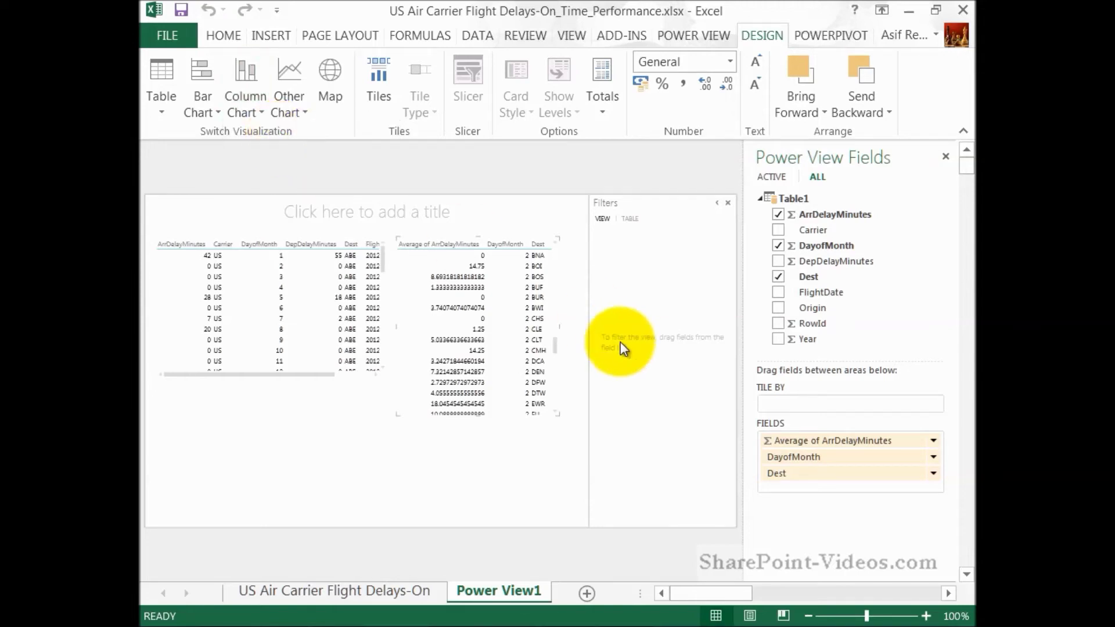
left_click(518, 312)
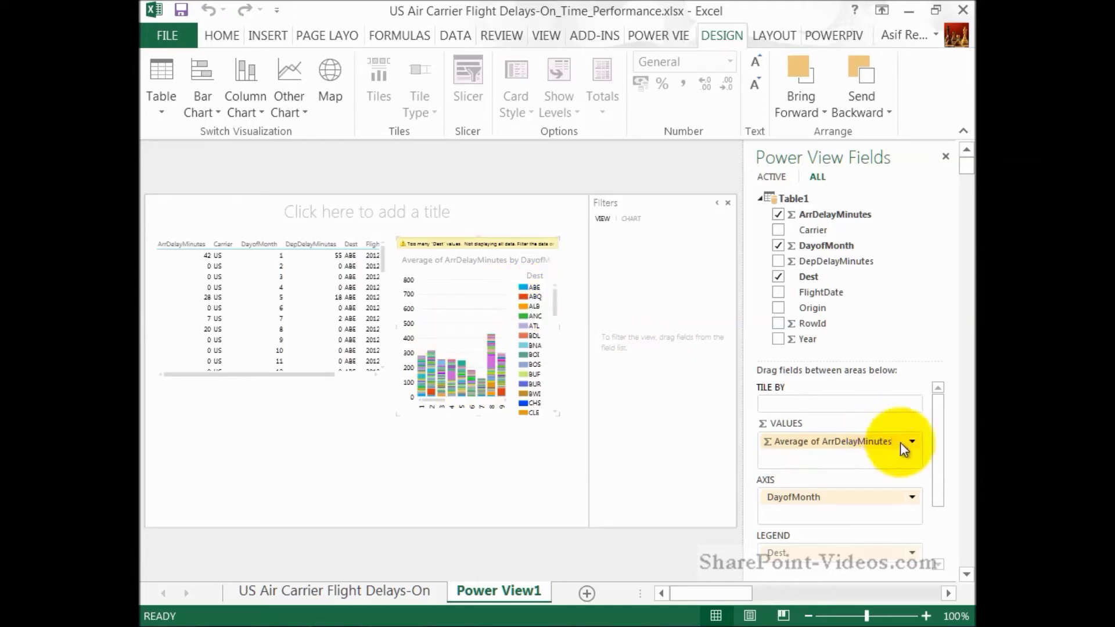
Remove the Dest field from the chart's legend so each day has one column.
left_click_drag(939, 465, 937, 492)
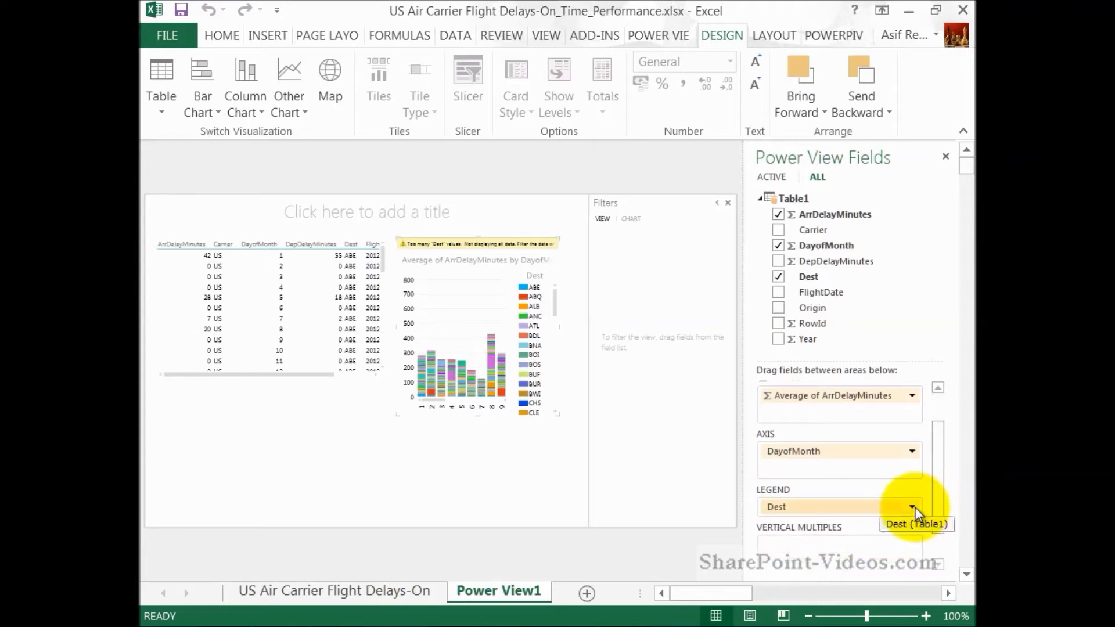
left_click(914, 506)
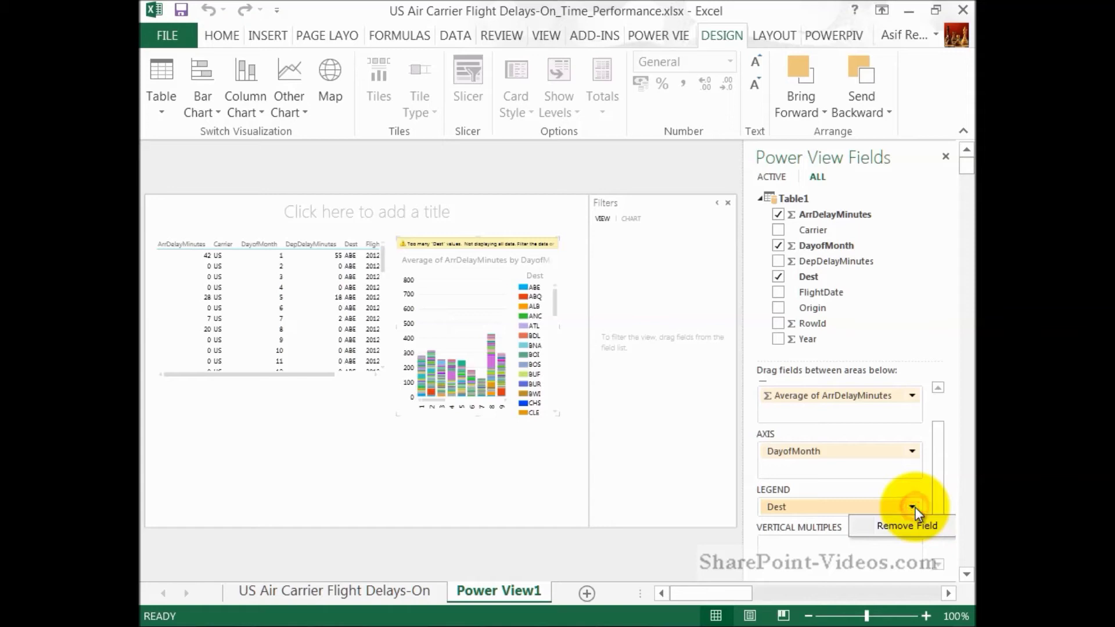
left_click(910, 524)
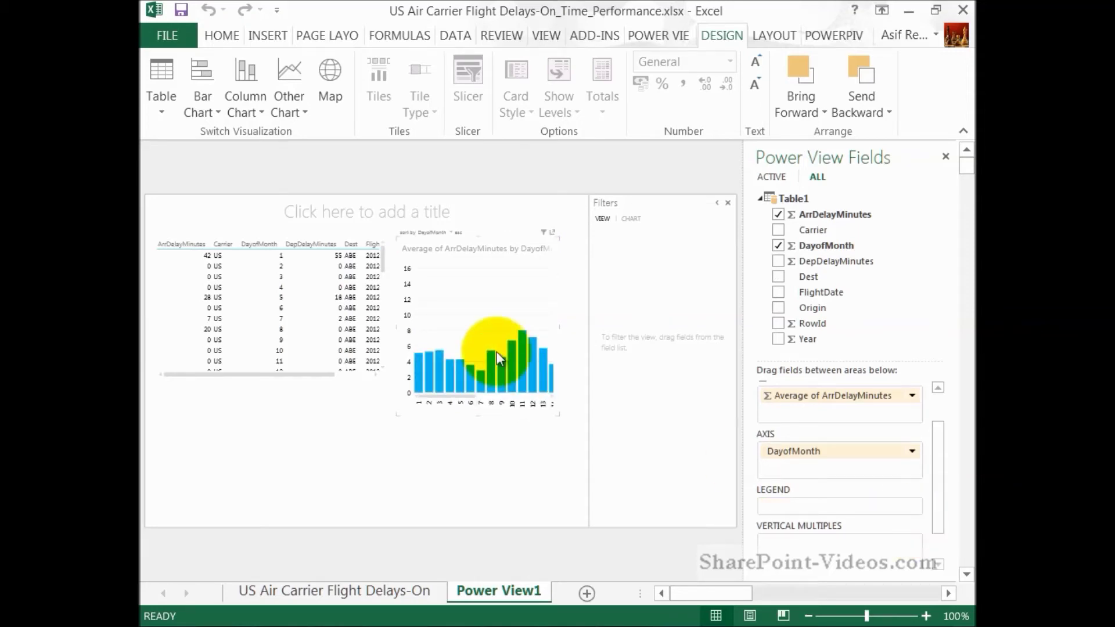
left_click(497, 395)
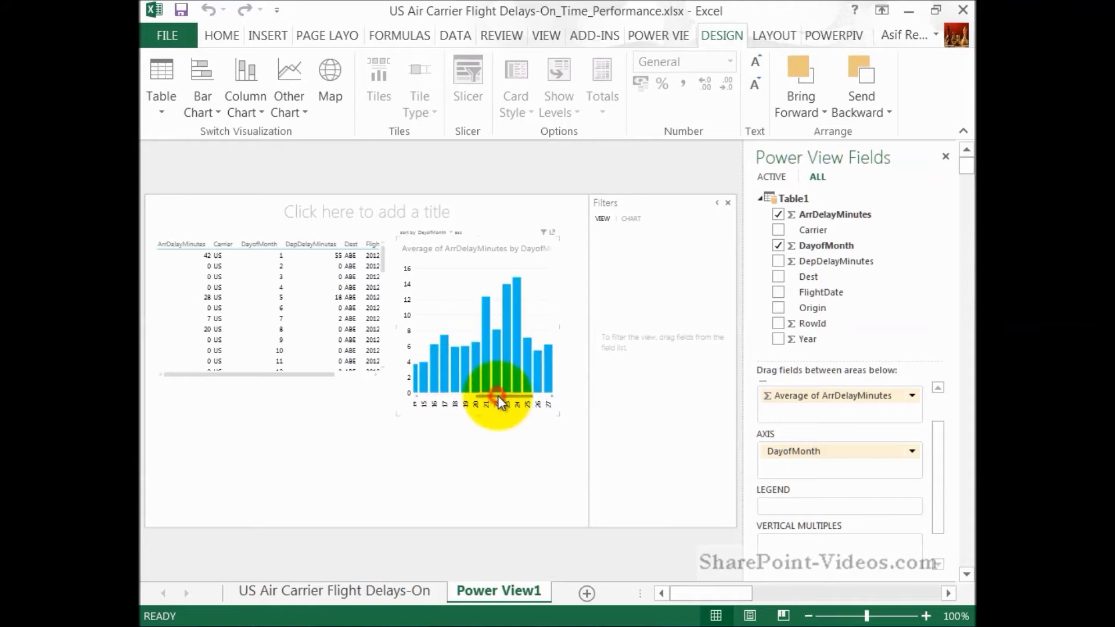
left_click_drag(497, 395, 529, 400)
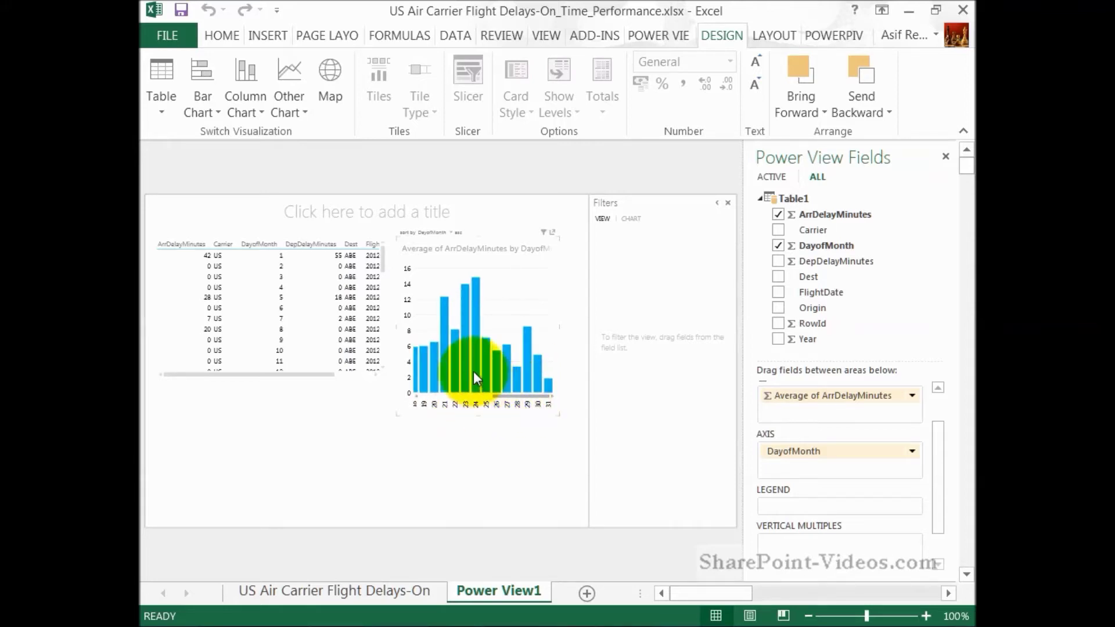
mouse_move(474, 364)
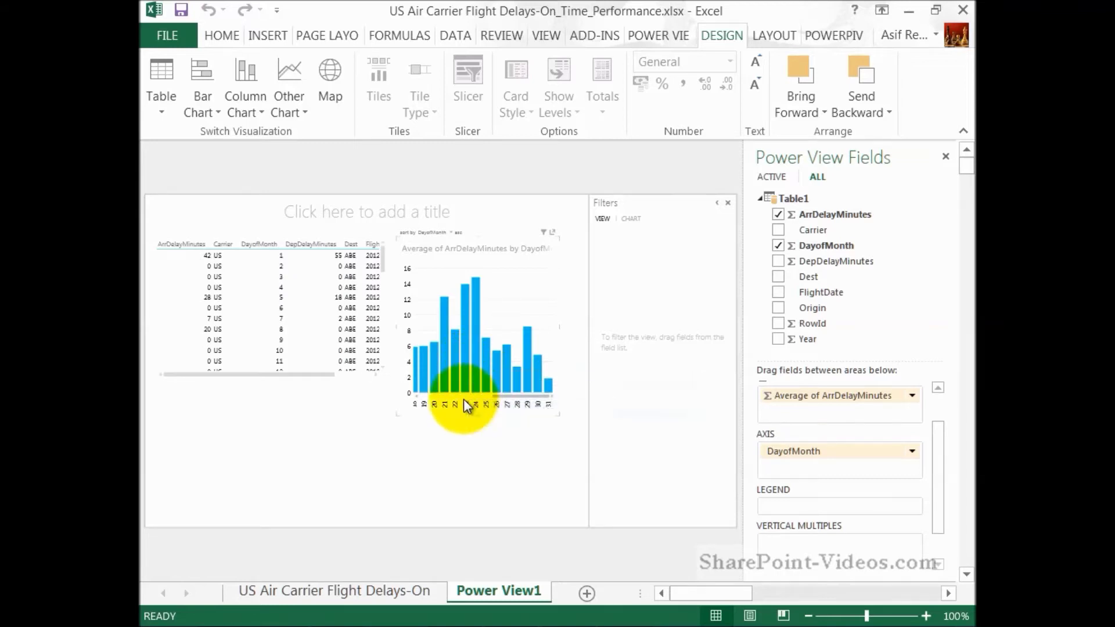
left_click(154, 236)
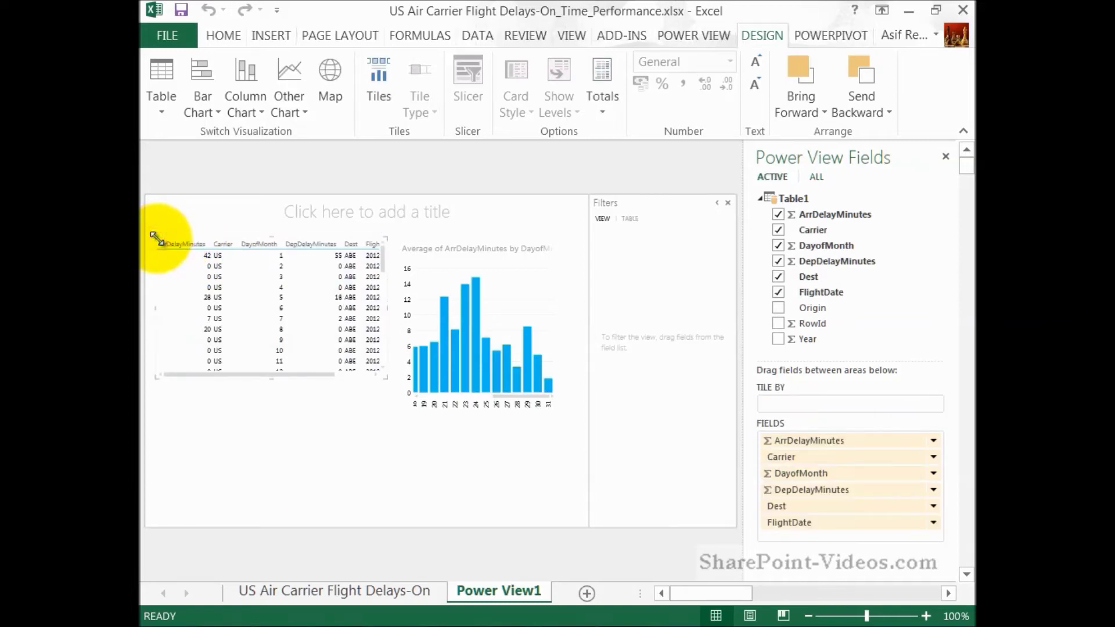
Delete the flight data table and widen the arrival-delay chart across the sheet.
key("Delete")
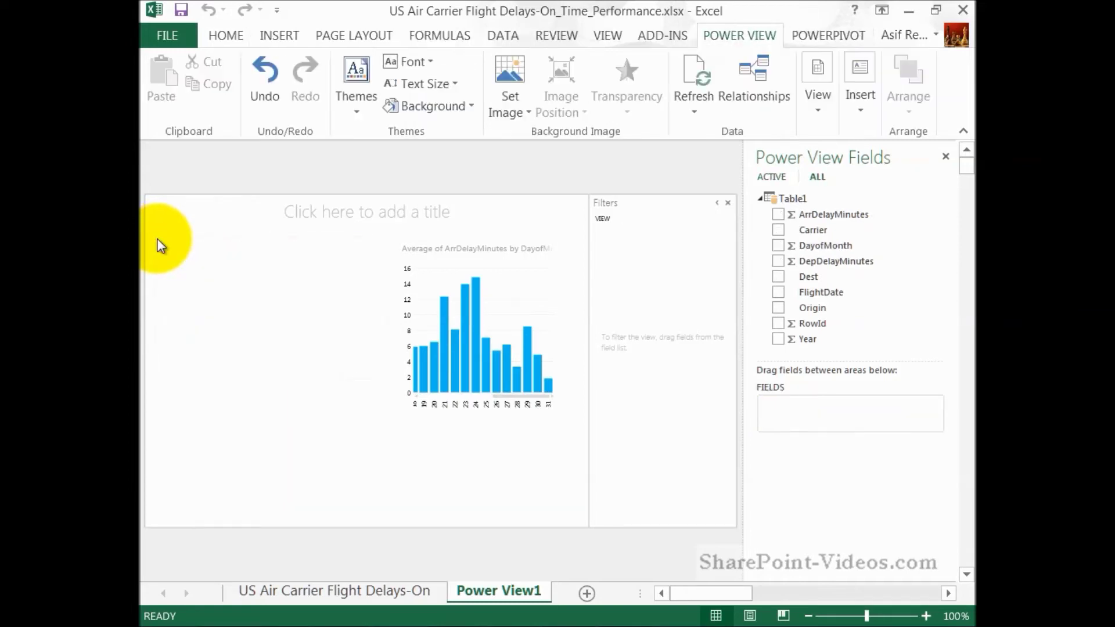
left_click(508, 281)
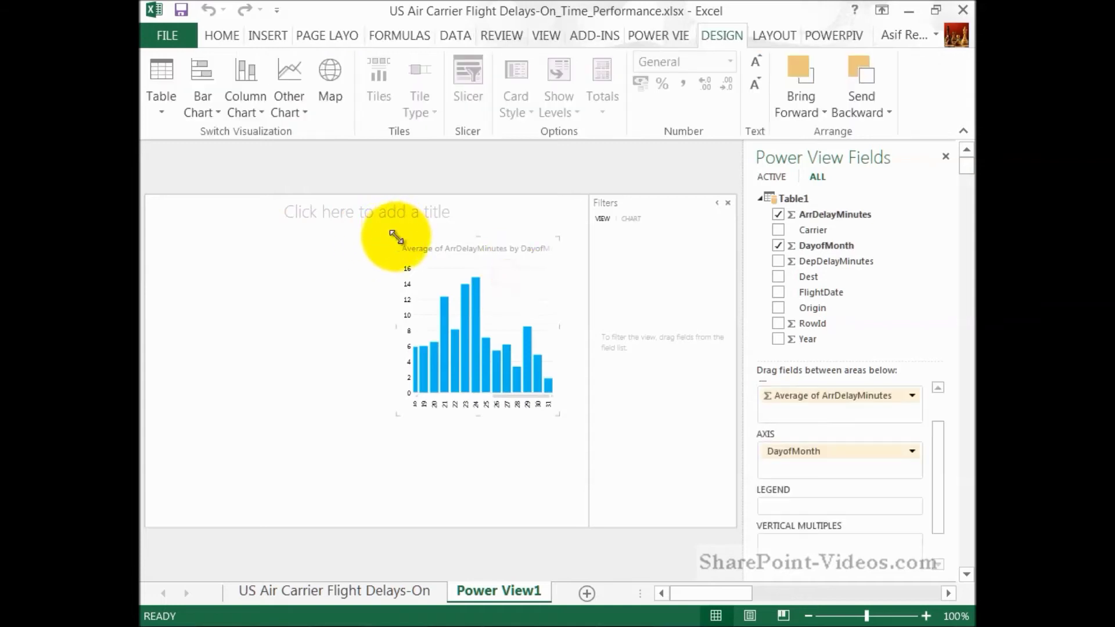
left_click_drag(397, 236, 164, 243)
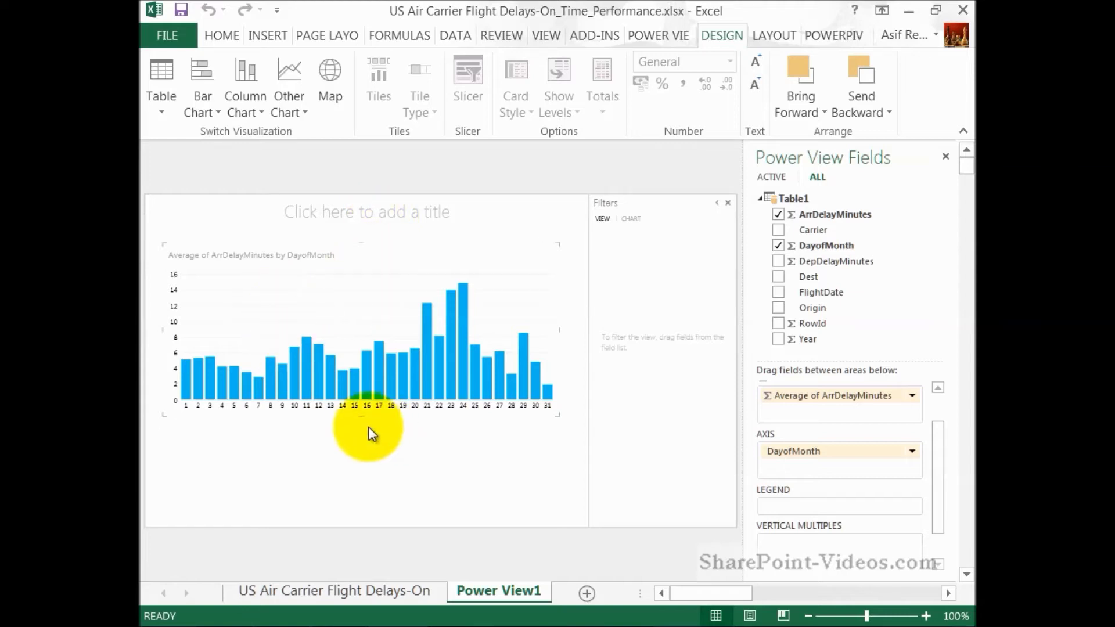
Trim the chart's height and start a new DepDelayMinutes table beneath it.
left_click_drag(361, 414, 362, 399)
left_click(325, 465)
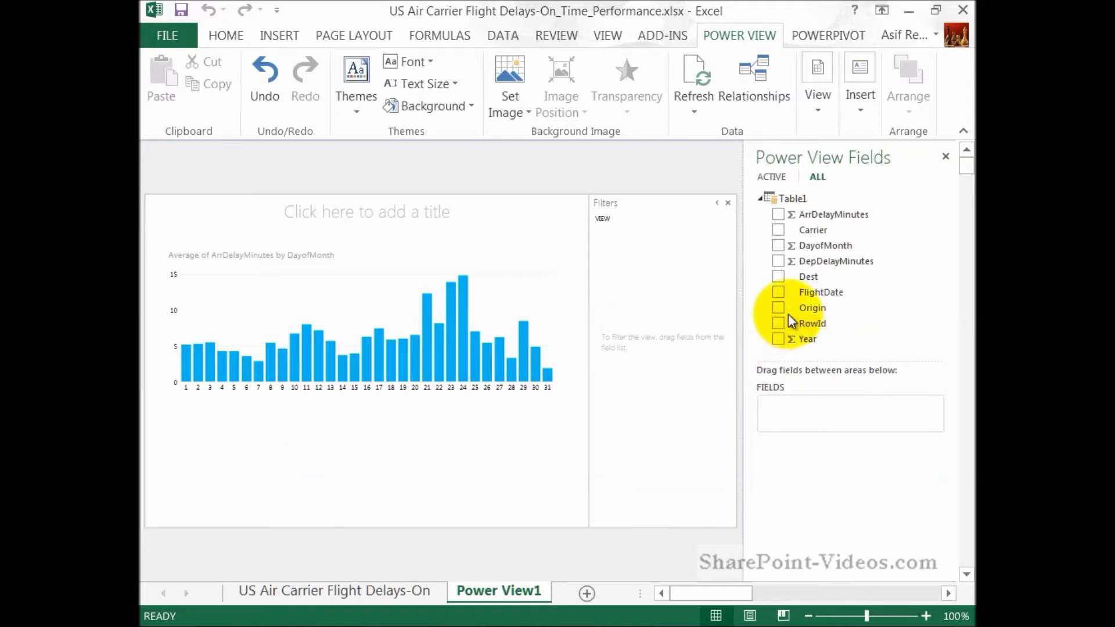
left_click(778, 262)
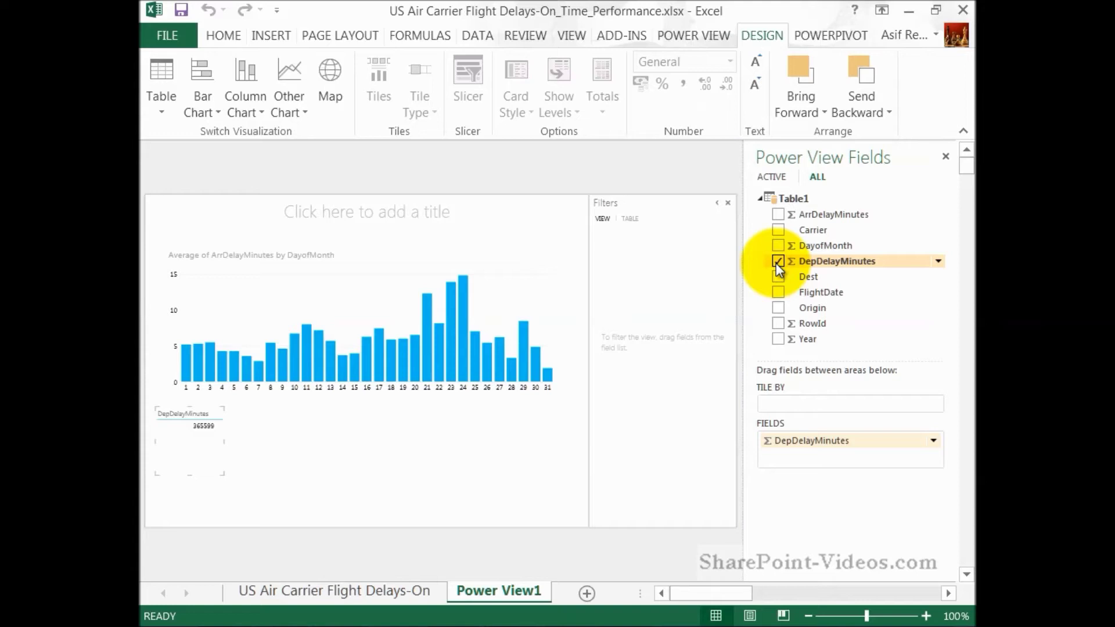
Add DayofMonth, average DepDelayMinutes, and set DayofMonth to Do Not Summarize.
left_click(777, 246)
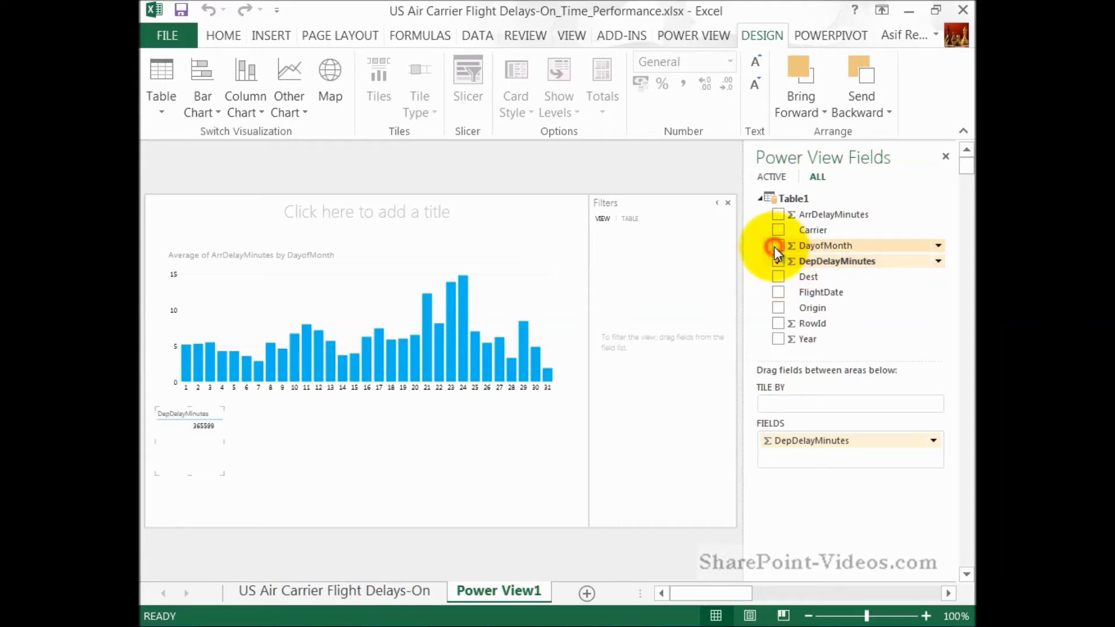
left_click(936, 441)
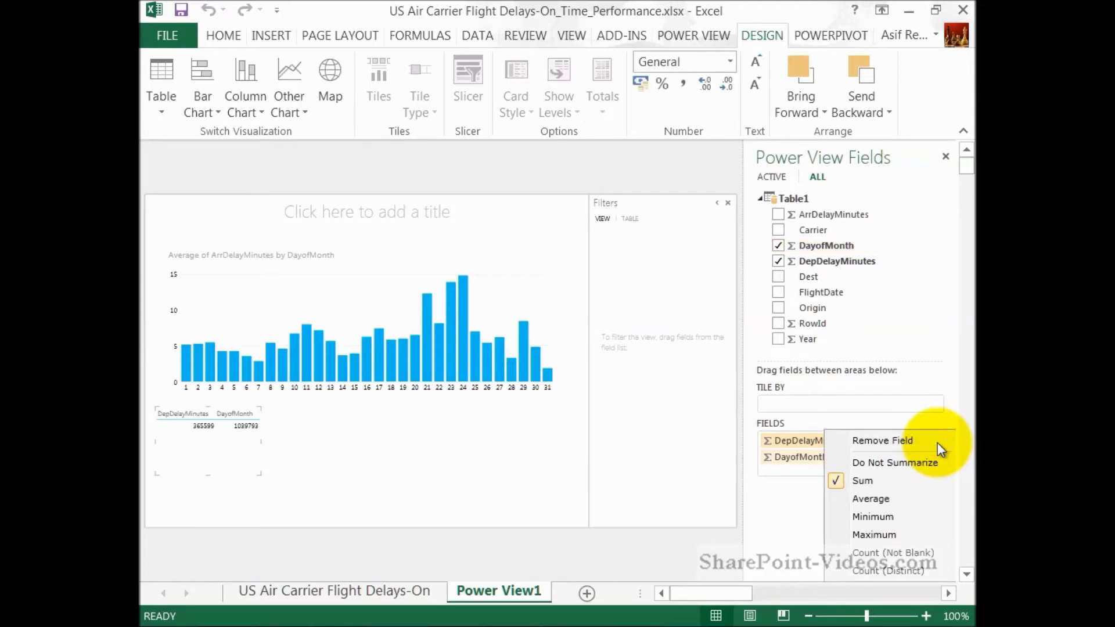
left_click(874, 498)
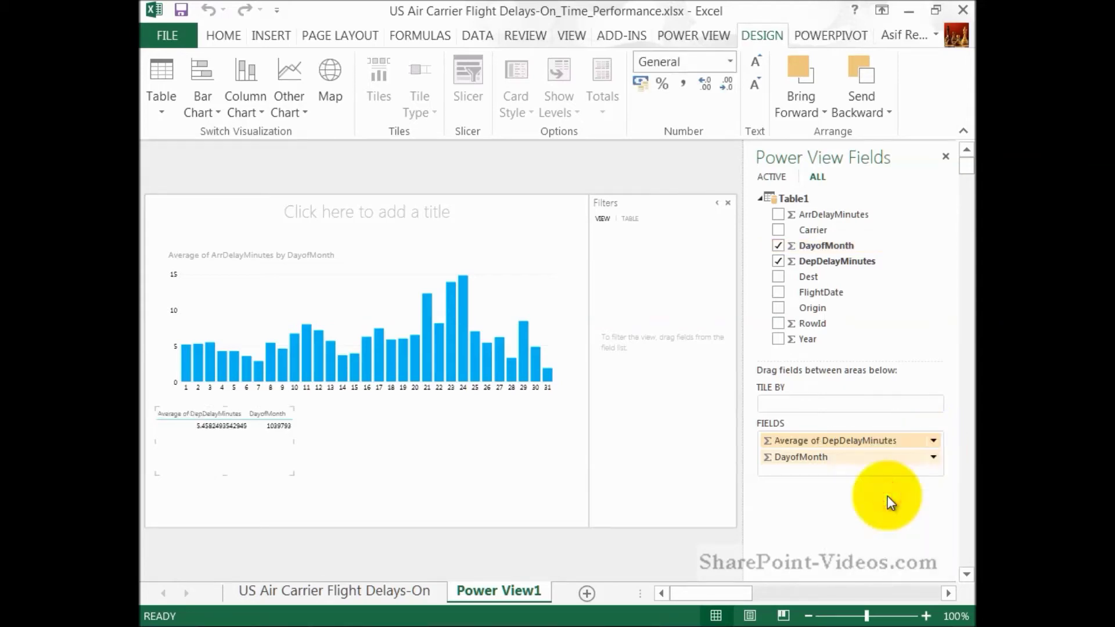
left_click(934, 458)
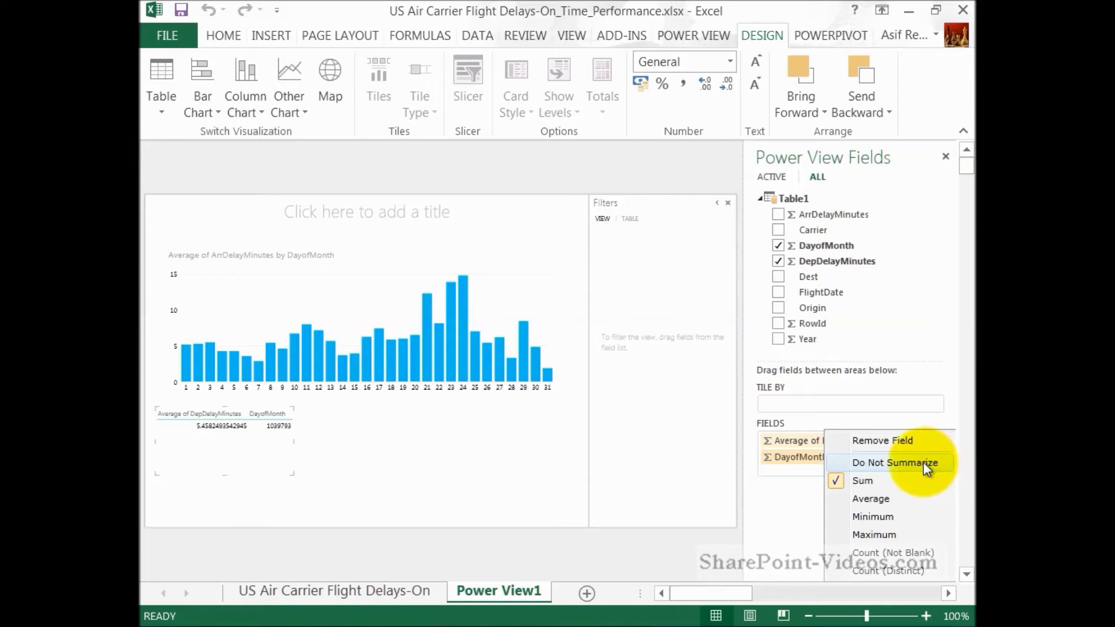
left_click(923, 462)
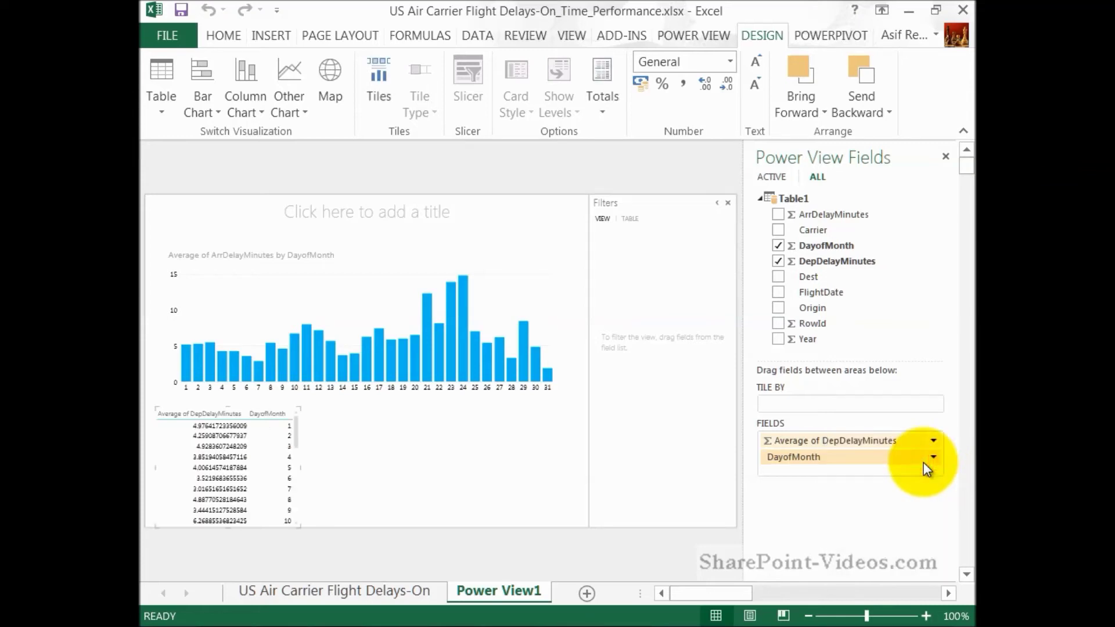
left_click(254, 85)
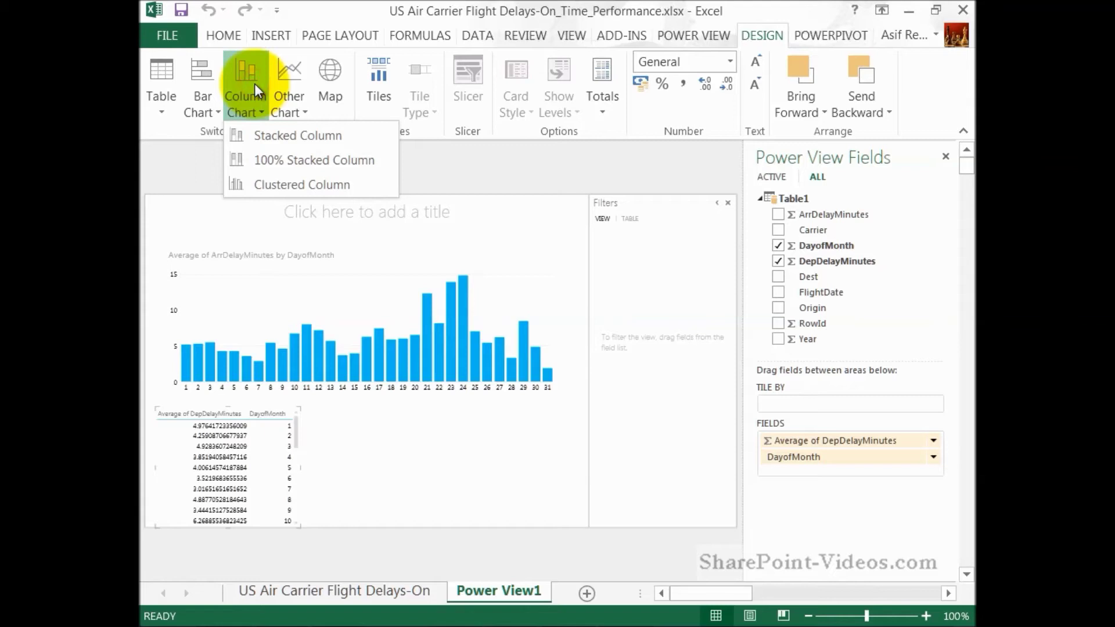
Make the departure-delay table a Stacked Column chart, widen it, and hide the Filters area.
left_click(269, 132)
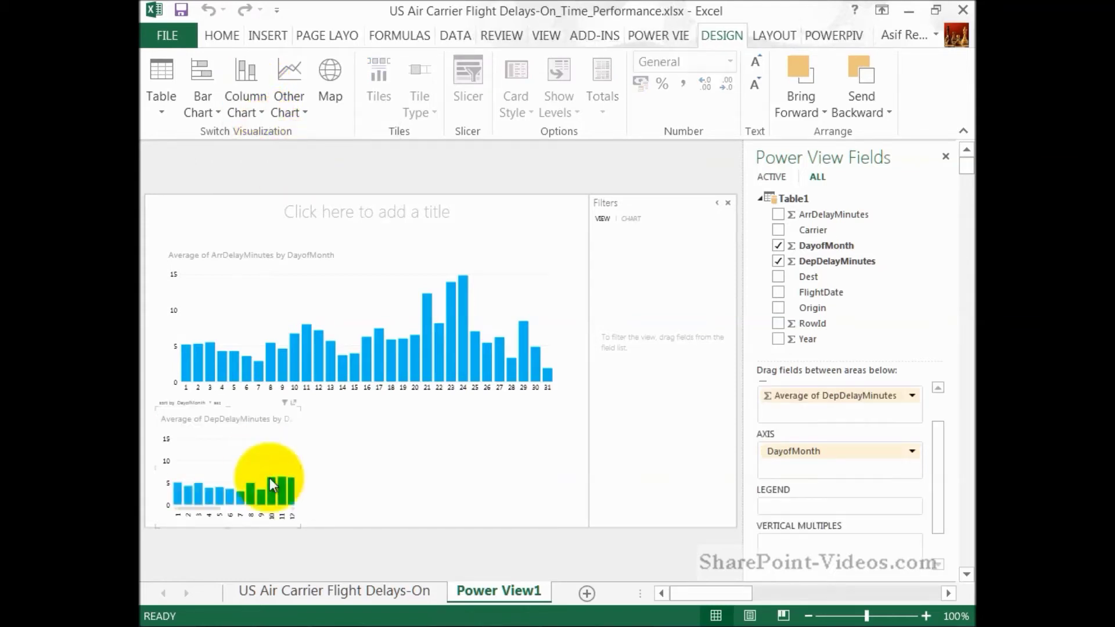
left_click_drag(300, 466, 568, 452)
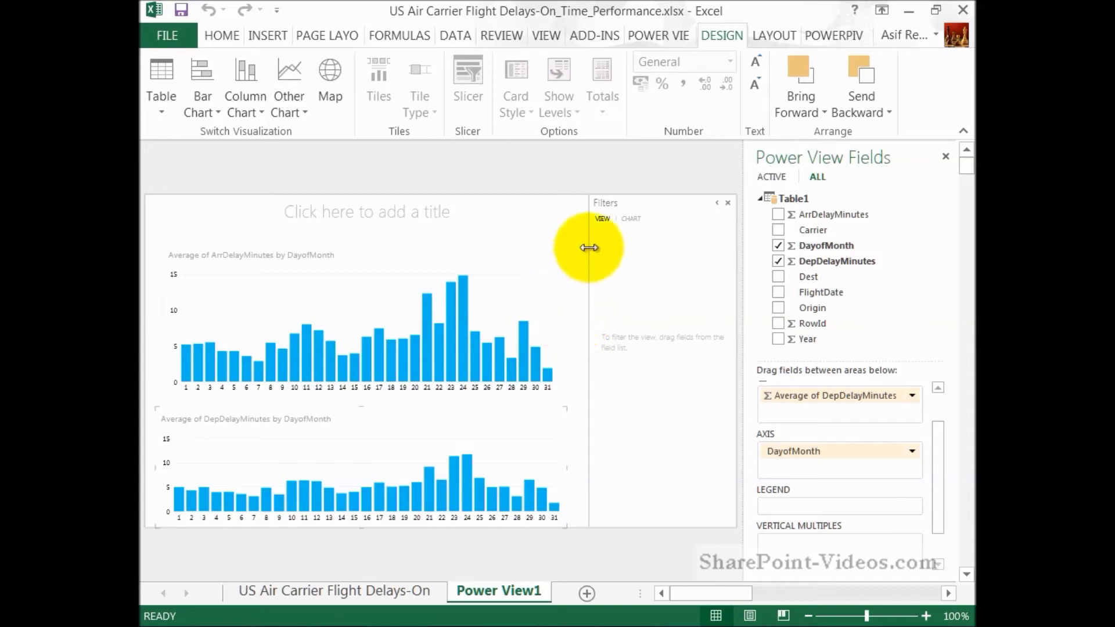
left_click(727, 203)
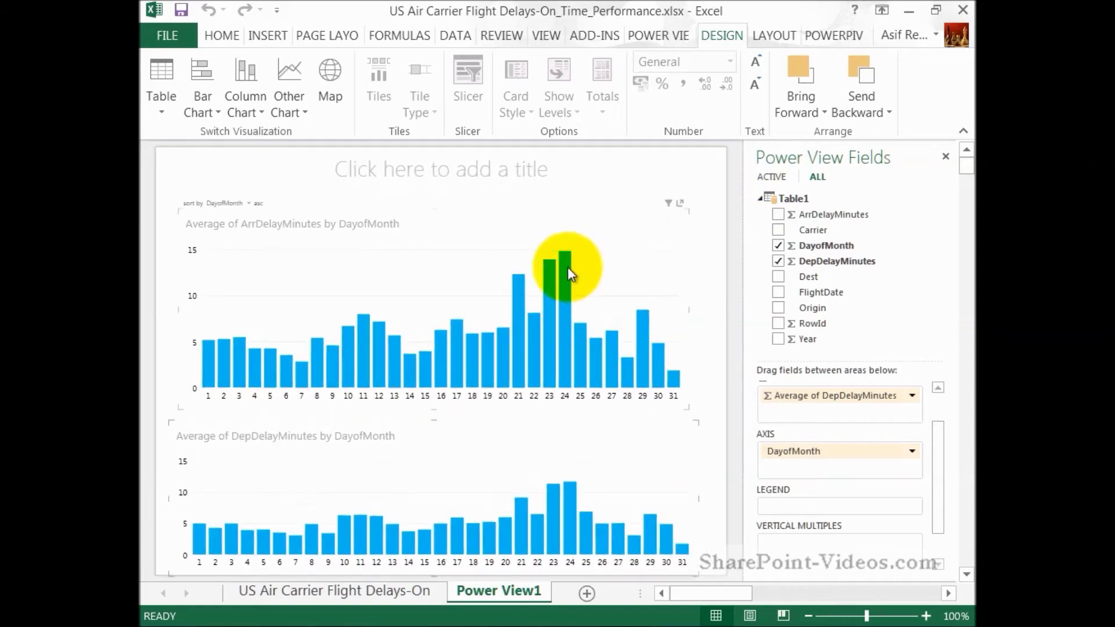
Enter 'Delayed Flight times - averages' as the report title above the delay charts.
left_click(513, 170)
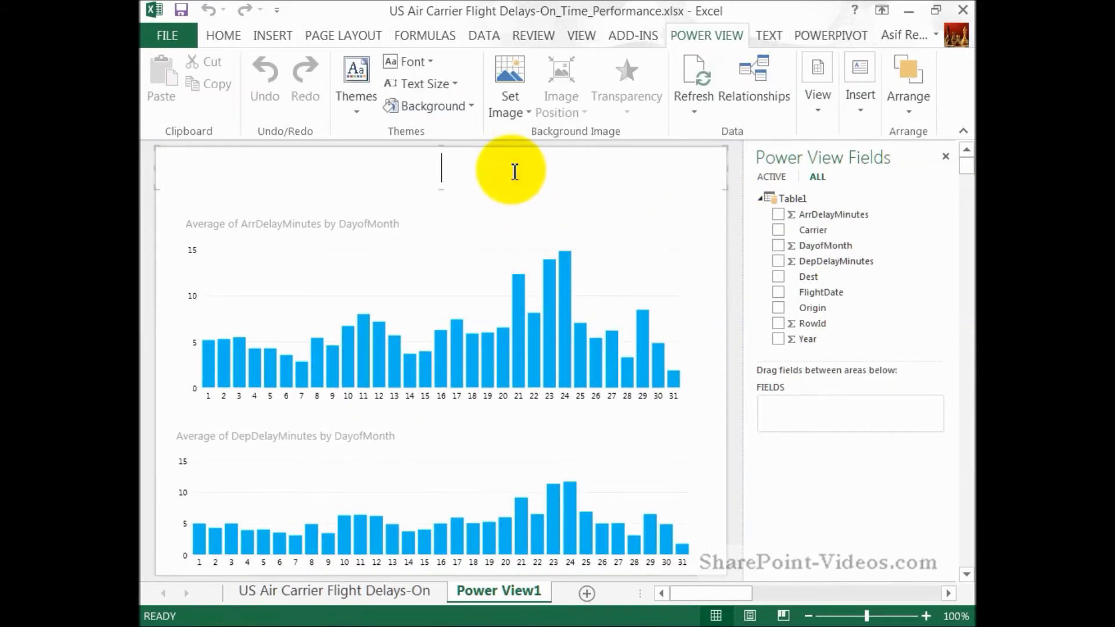
type("Delayed Flights")
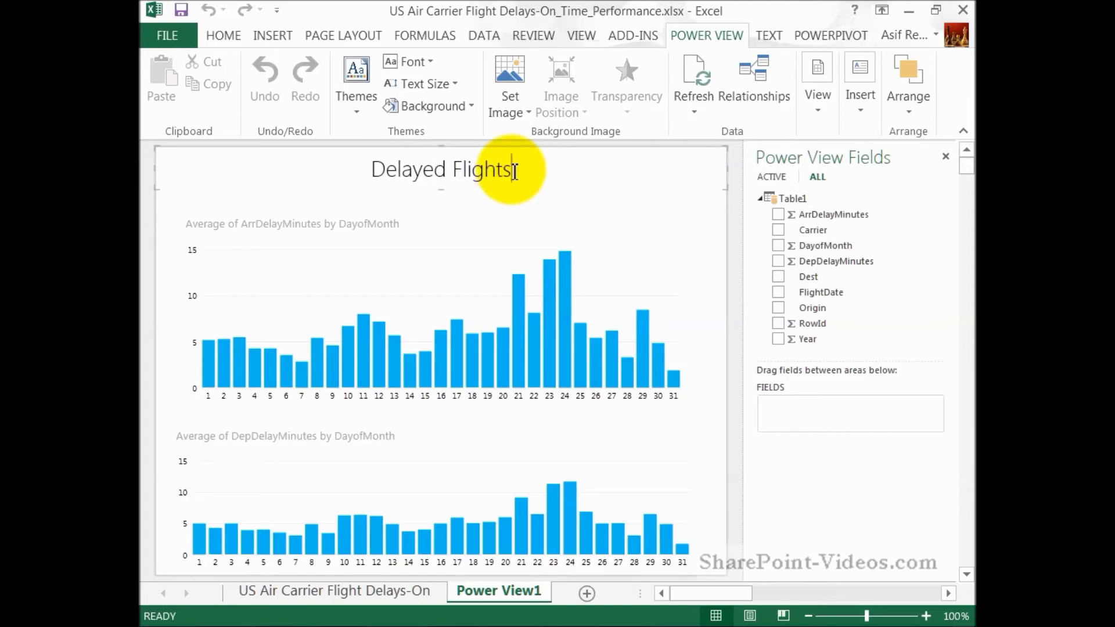
key("BackSpace")
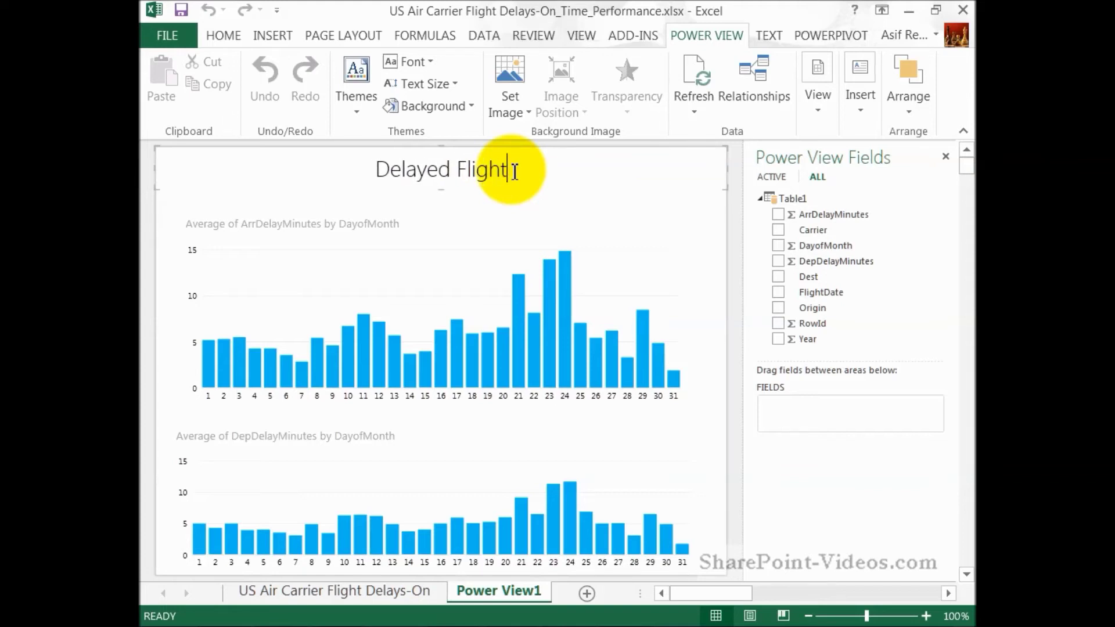
type("times - ")
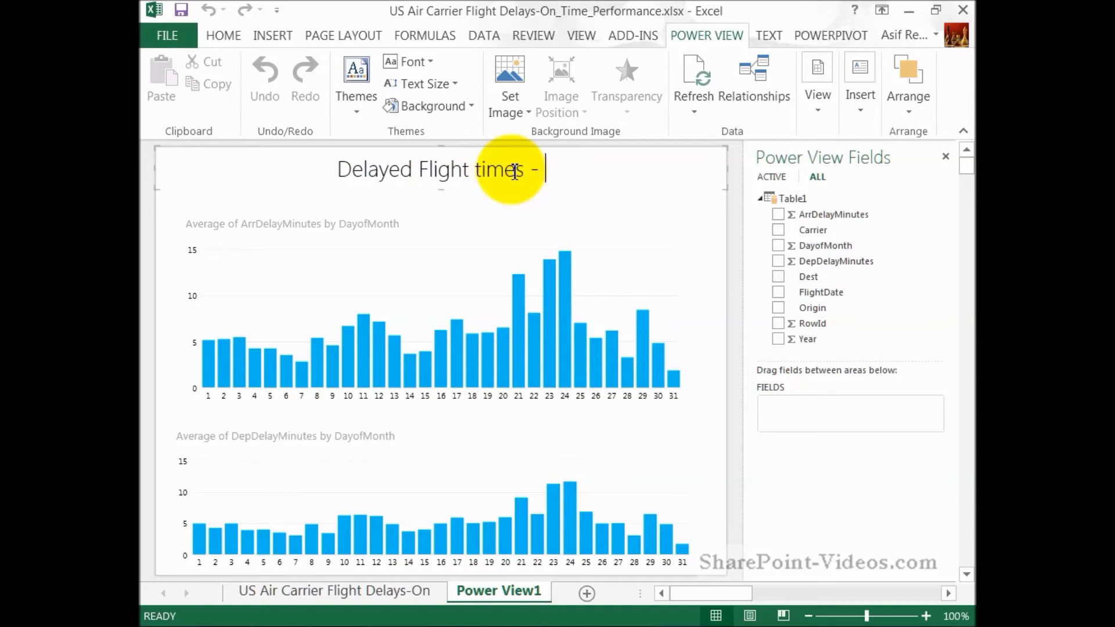
type("averages")
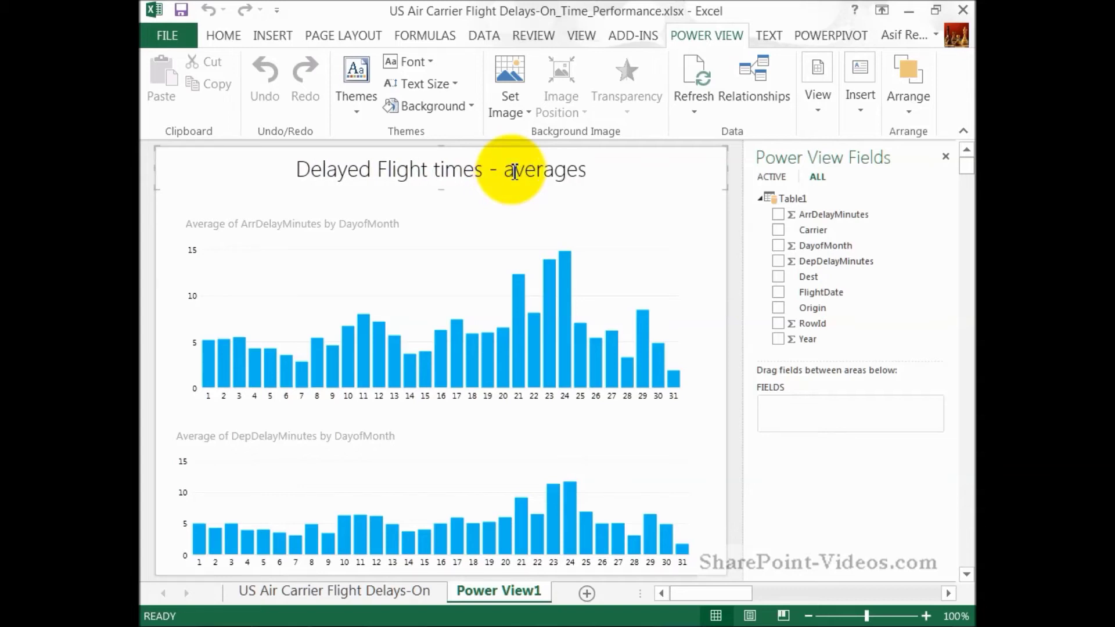
mouse_move(406, 280)
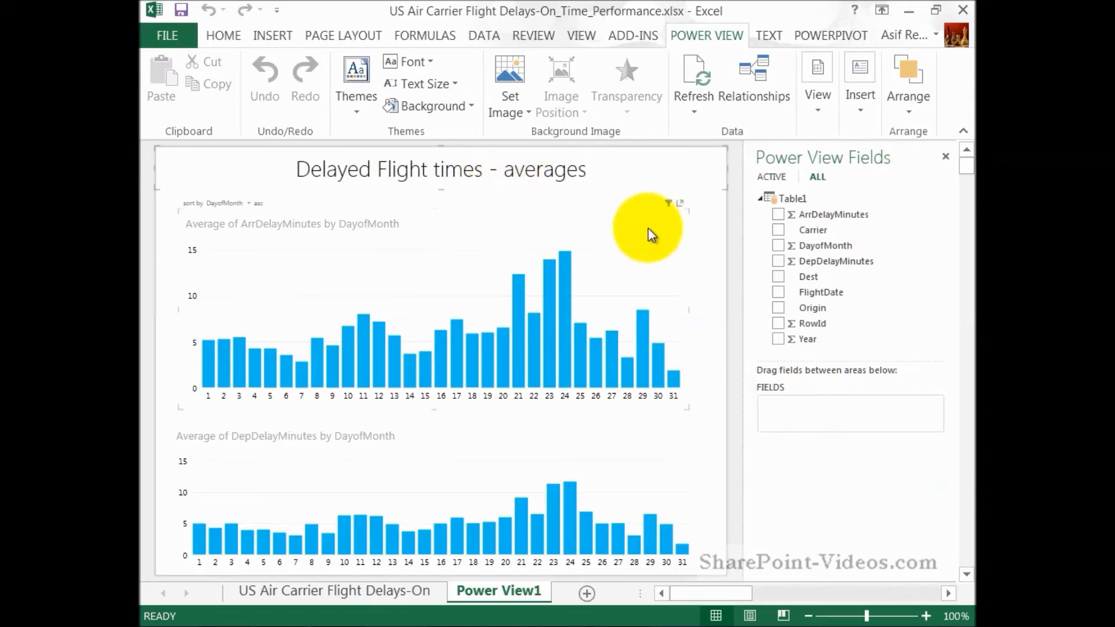
Set Capitol.jpg as the report background image and fade it to 90% transparency.
left_click(515, 114)
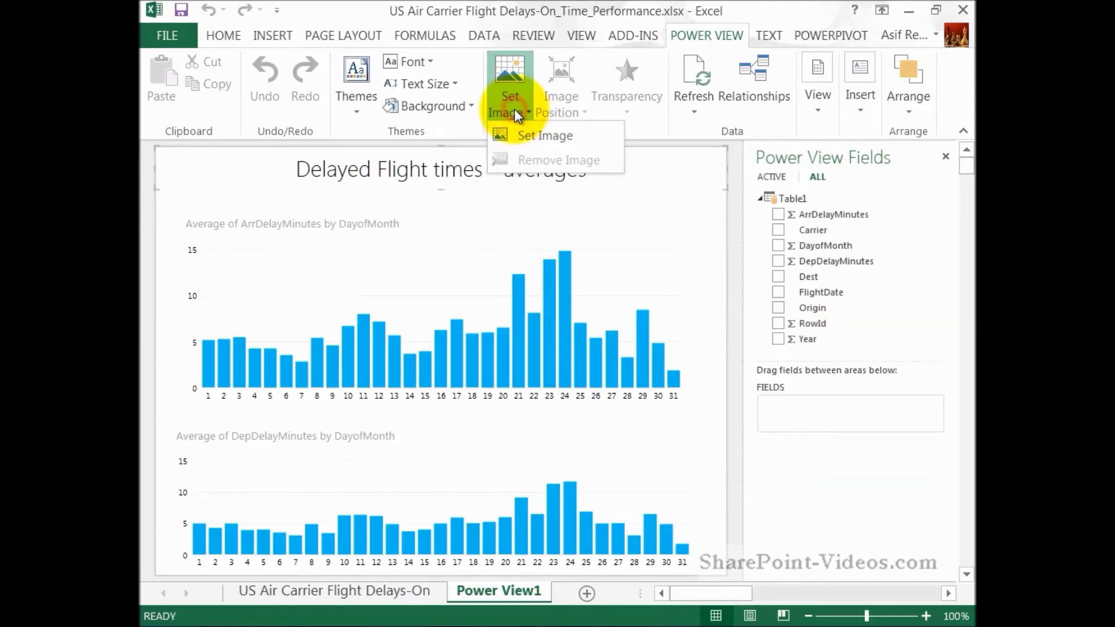
left_click(553, 138)
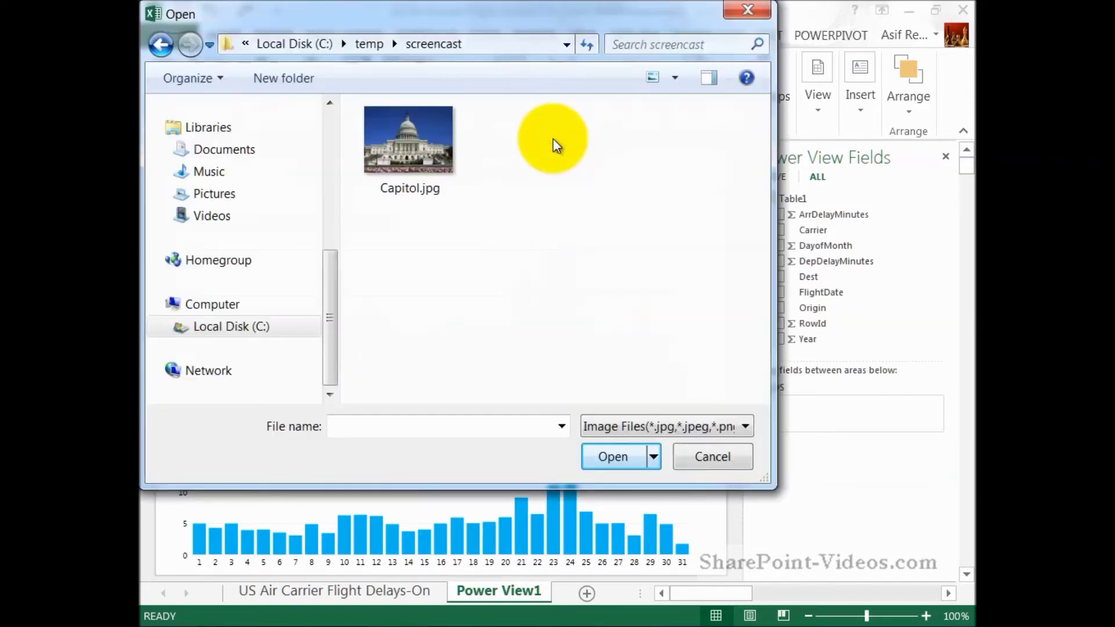
left_click(419, 140)
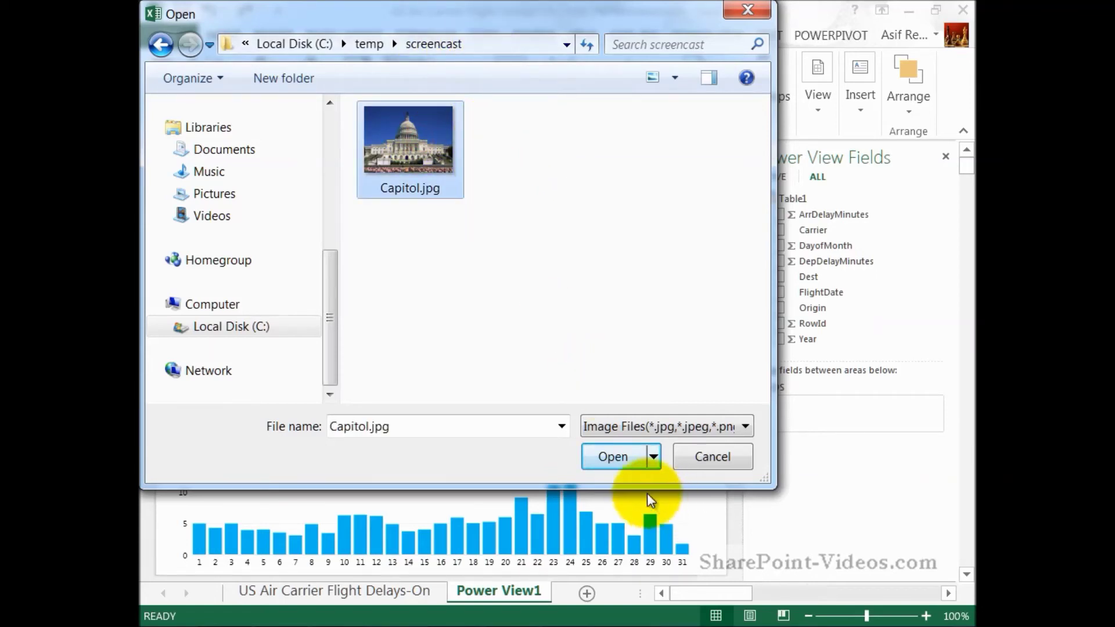
left_click(629, 459)
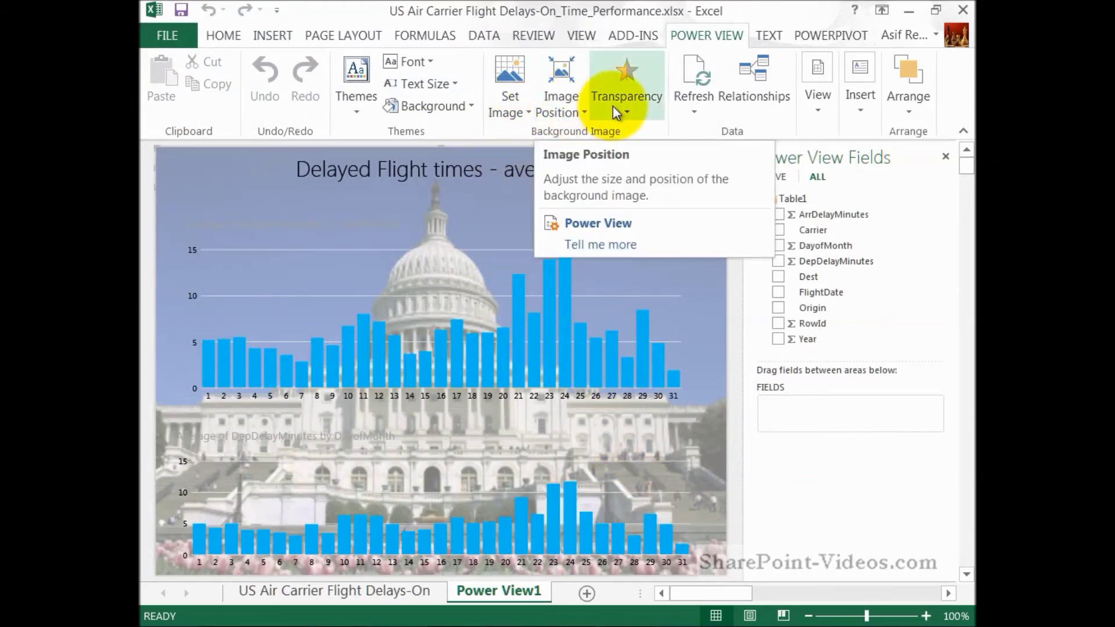
left_click(653, 100)
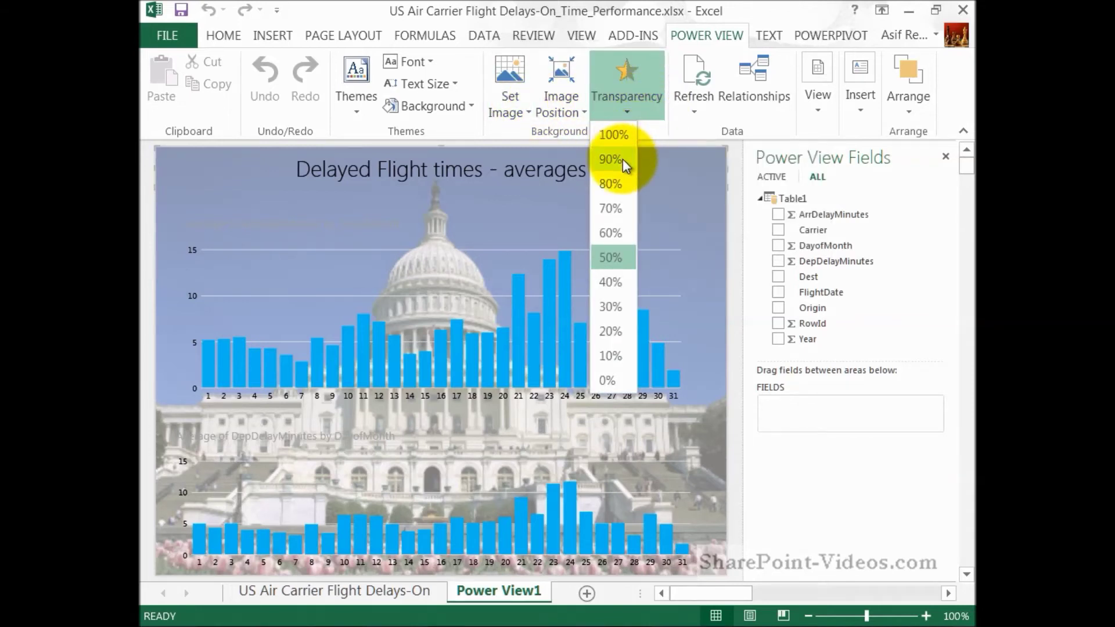
left_click(614, 186)
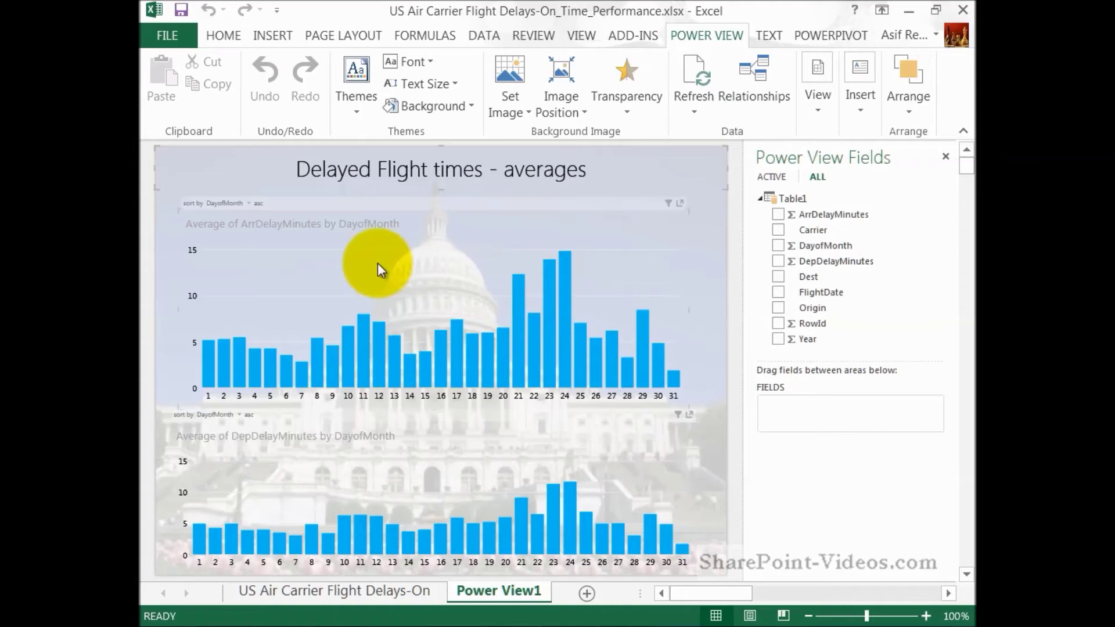
Choose Save As to the SharePoint-Videos.com site's Shared Documents library.
left_click(182, 33)
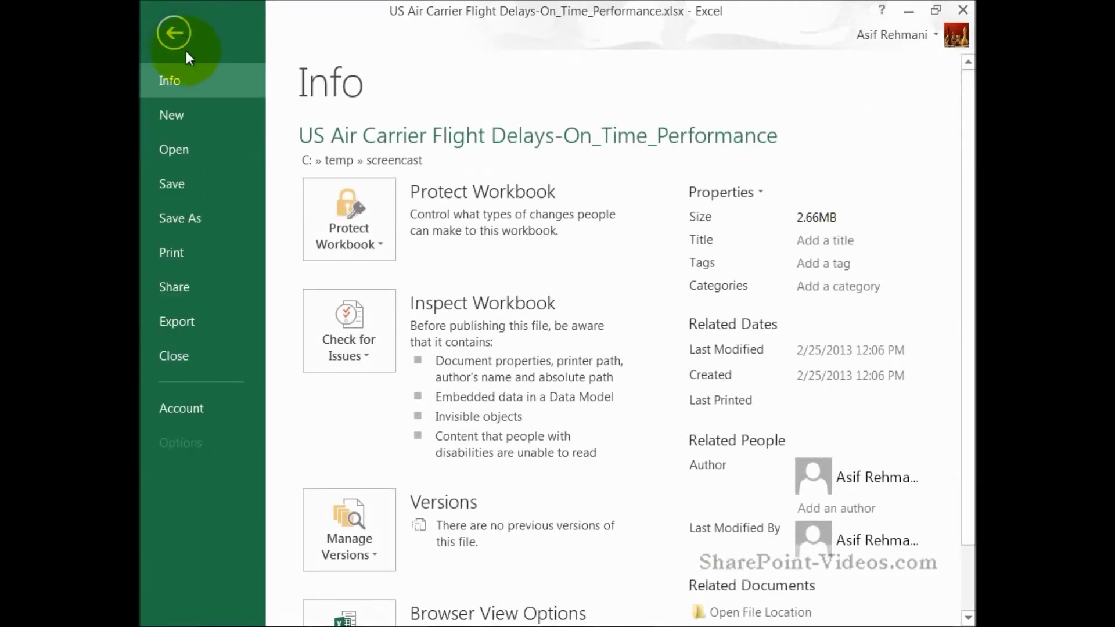
left_click(186, 228)
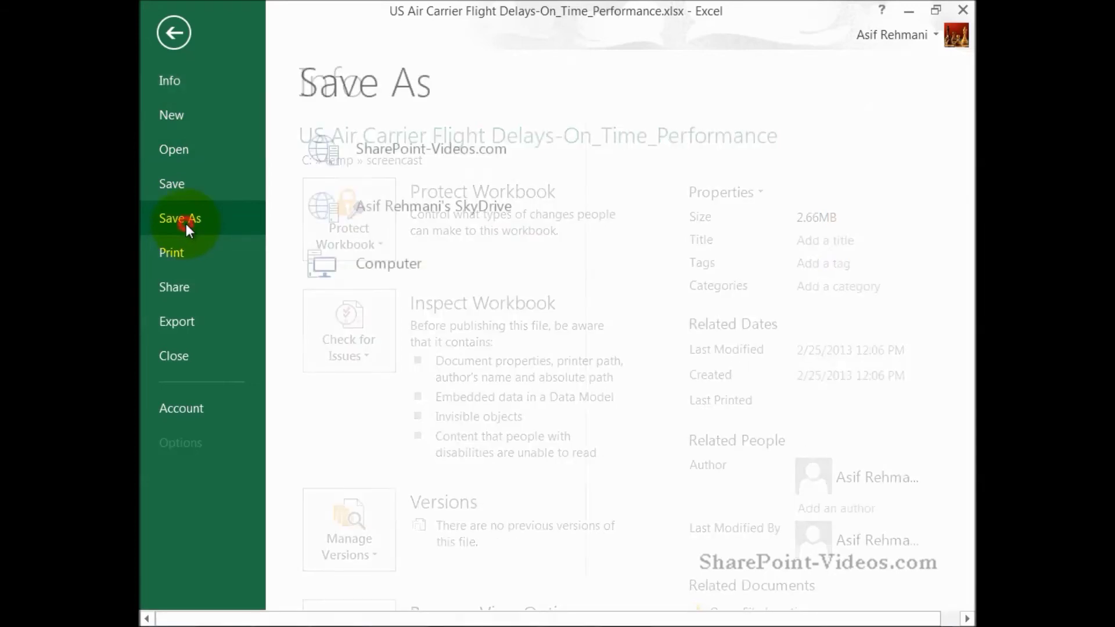
left_click(464, 158)
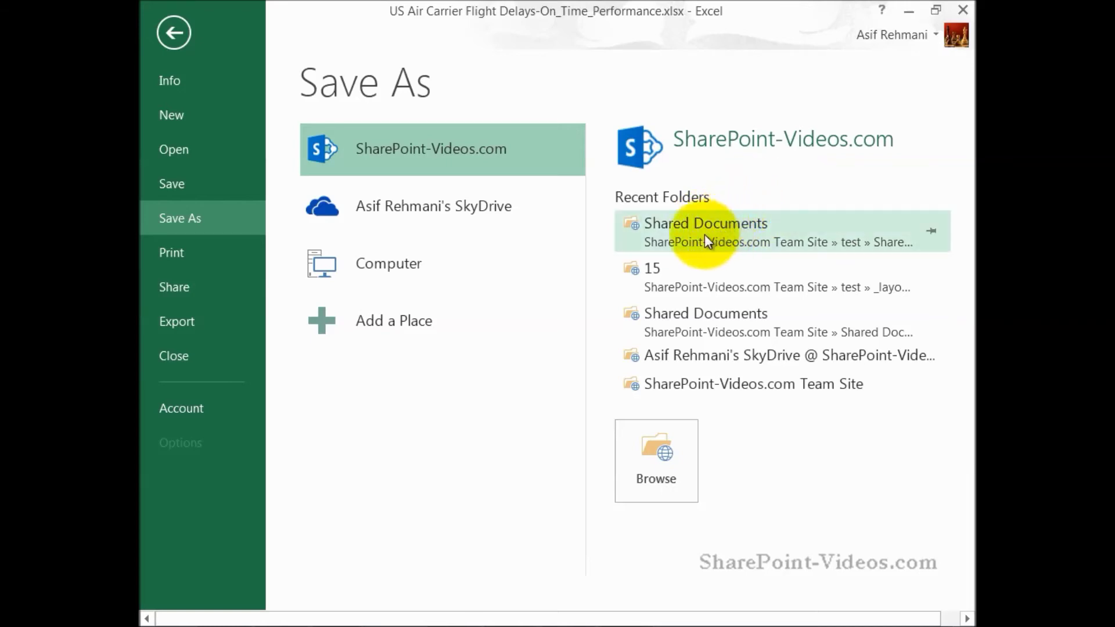
left_click(793, 221)
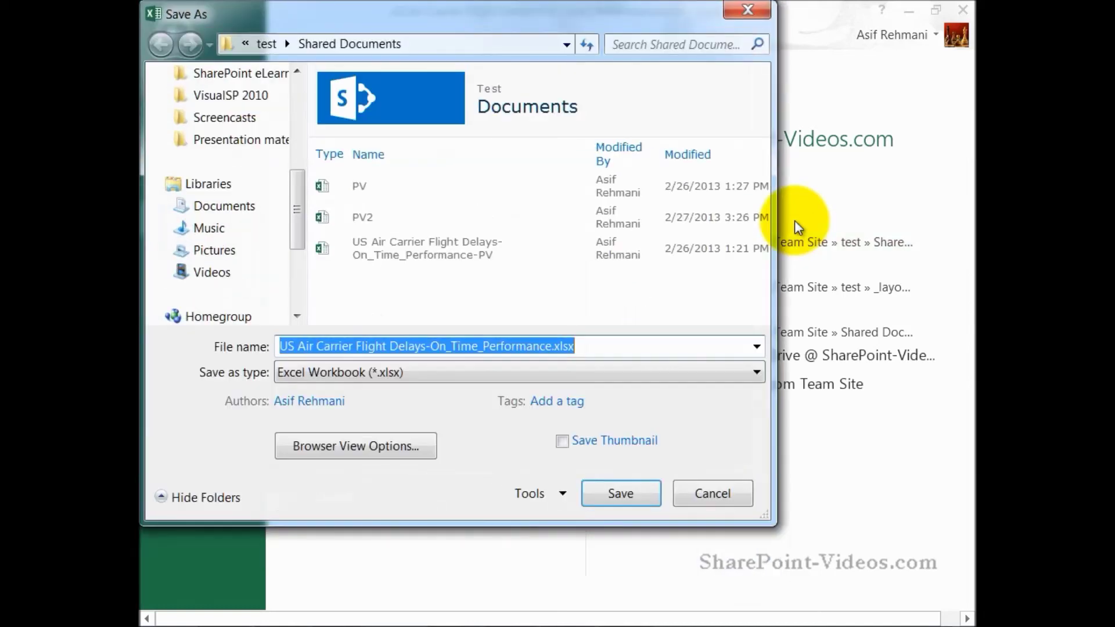
Shorten the file name to 'US Air Carrier Flight Delays.xlsx' by removing '-On_Time_Performance'.
left_click(600, 349)
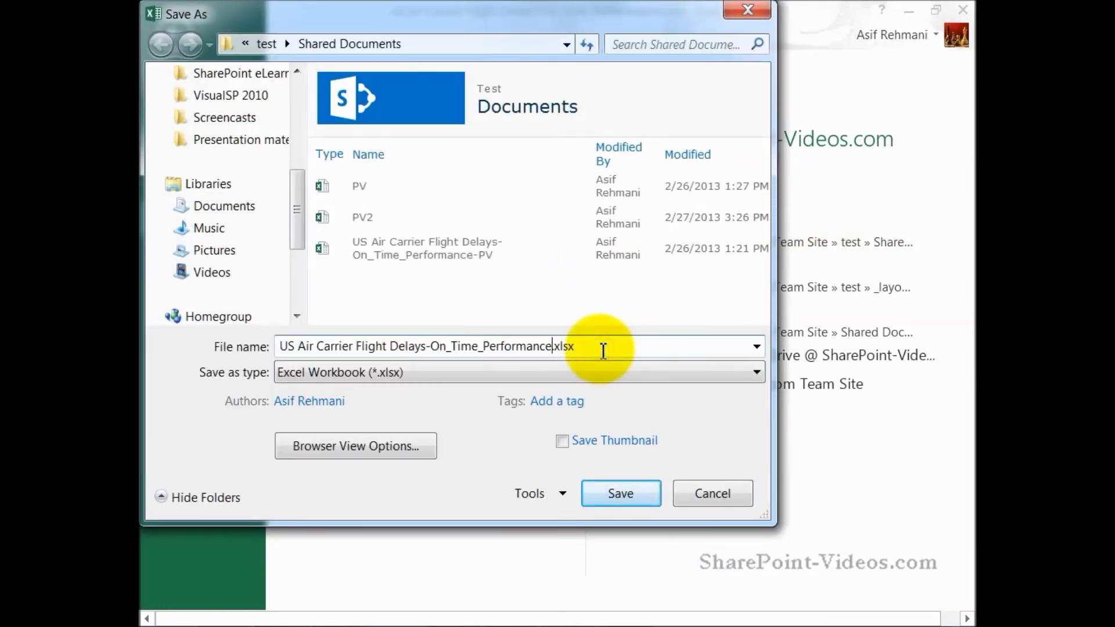
key("shift+Home")
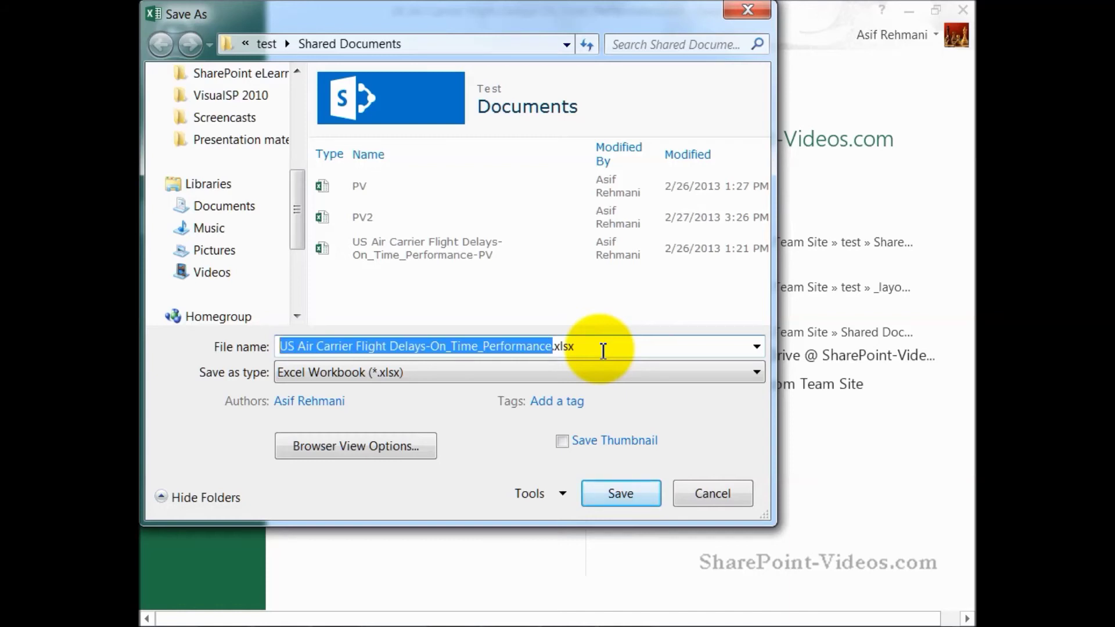
key("End")
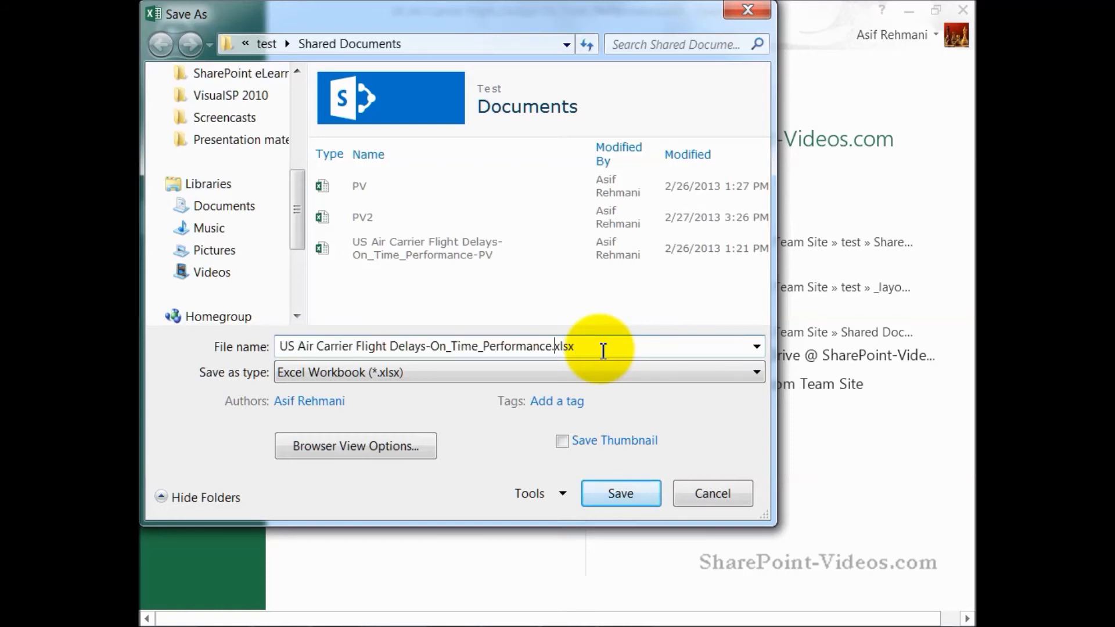
key("ctrl+shift+Left")
key("ctrl+shift+Left")
key("ctrl+shift+Left")
key("BackSpace")
key("BackSpace")
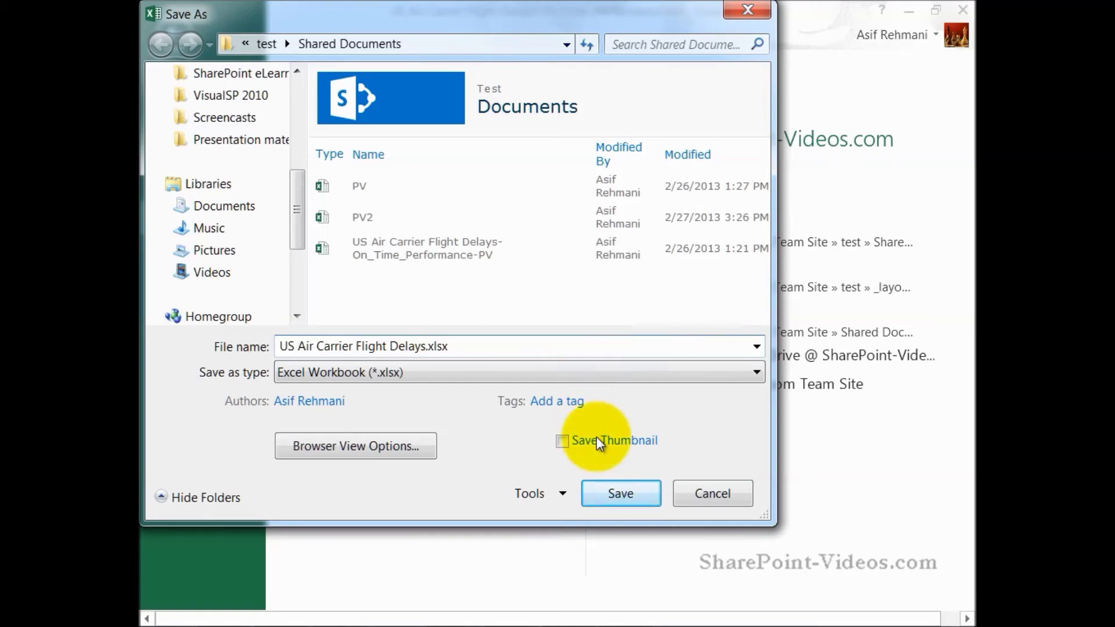
Show only the Power View1 sheet in browser view, hiding the raw data sheet, and save to SharePoint.
left_click(411, 451)
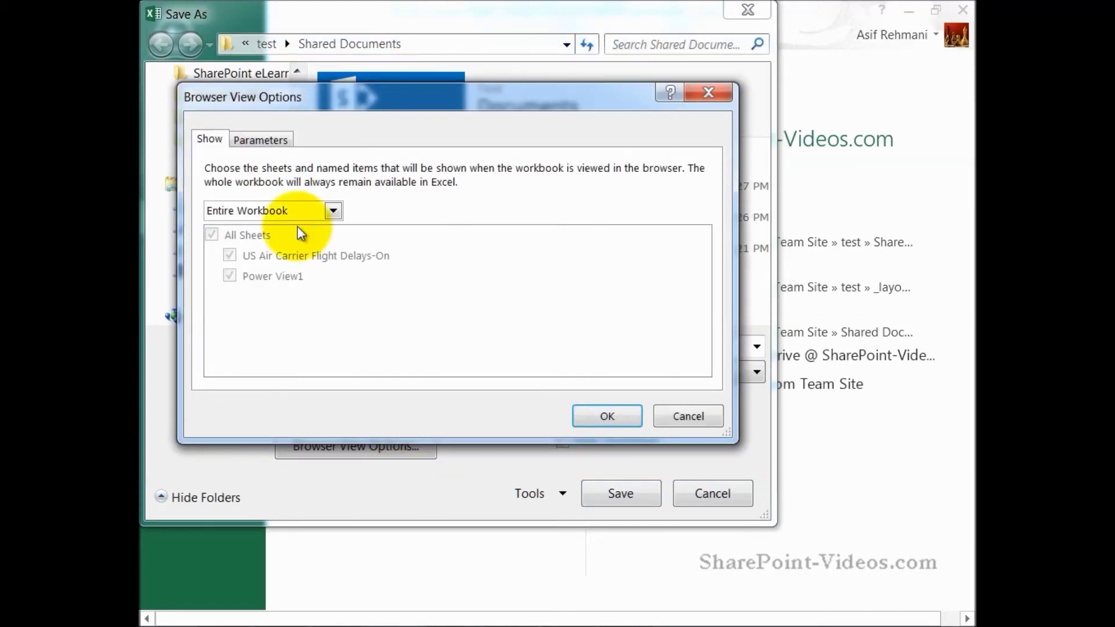
left_click(287, 212)
left_click(271, 239)
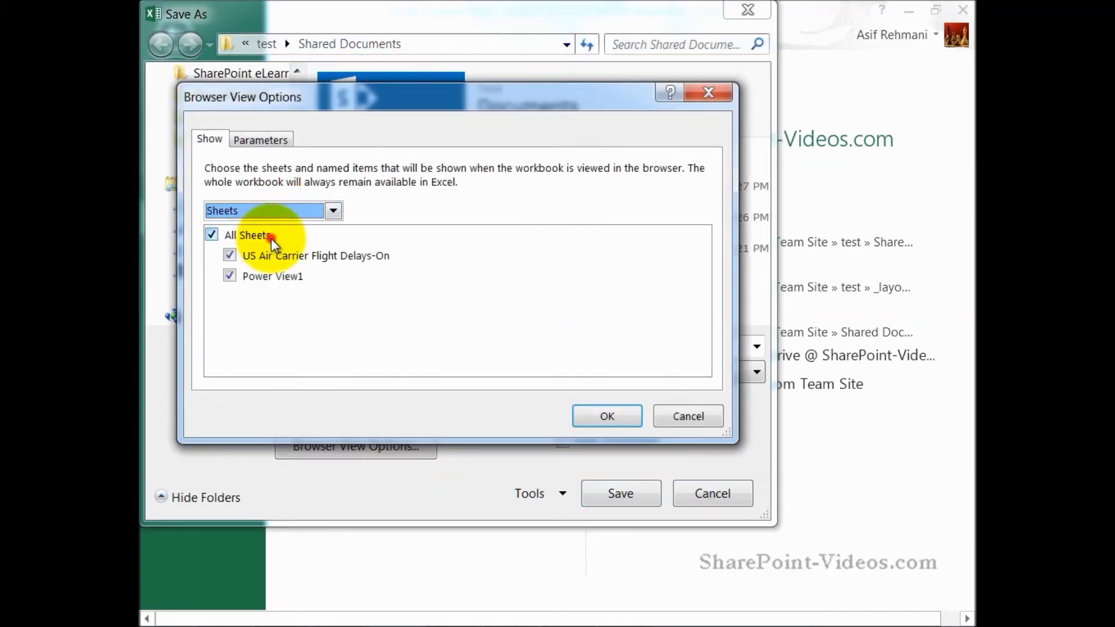
left_click(232, 255)
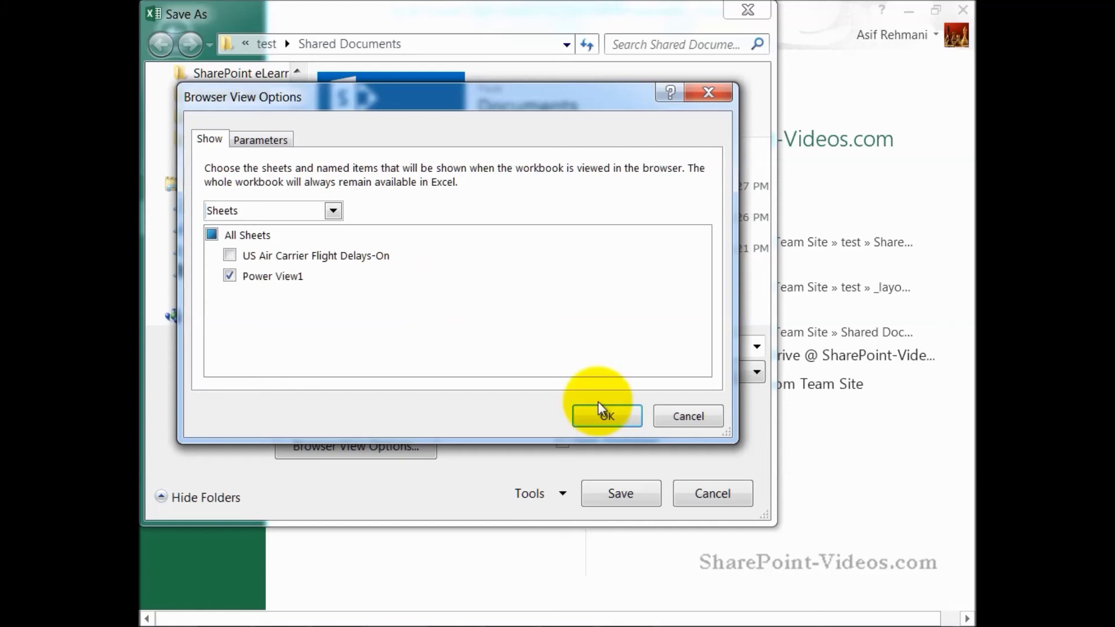
left_click(610, 417)
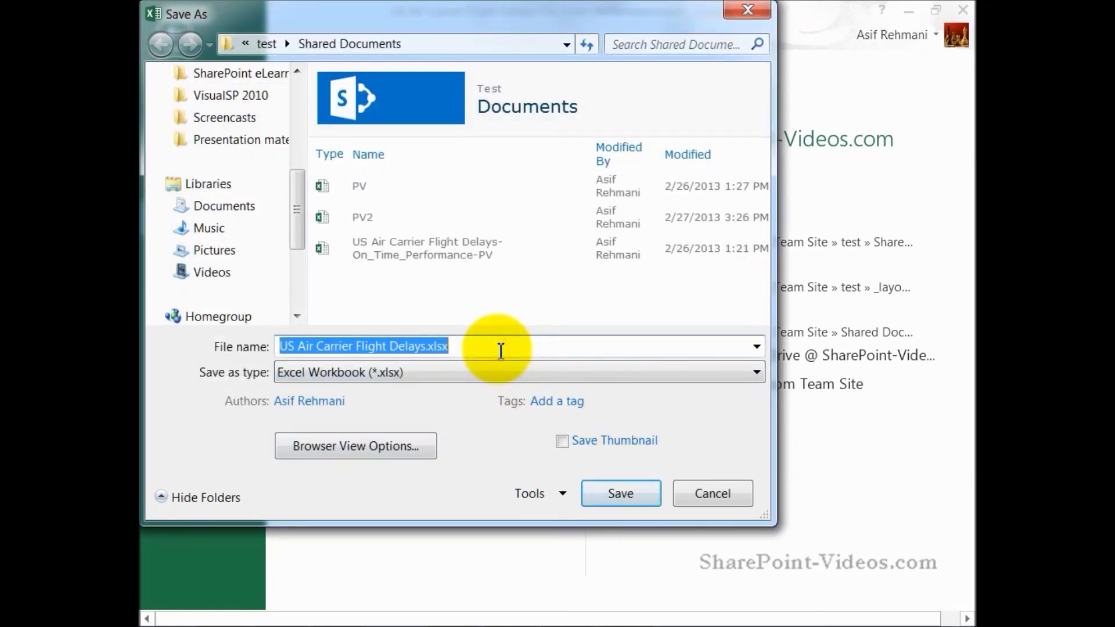
left_click(625, 492)
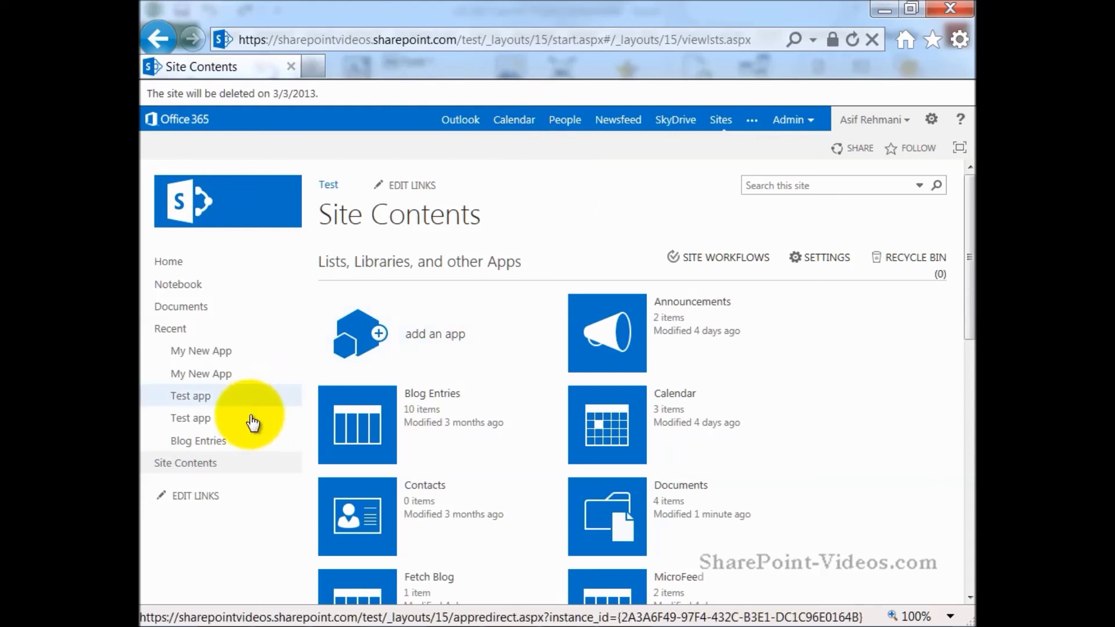
From Site Contents, open the Documents library and the US Air Carrier Flight Delays workbook.
left_click_drag(968, 329, 967, 357)
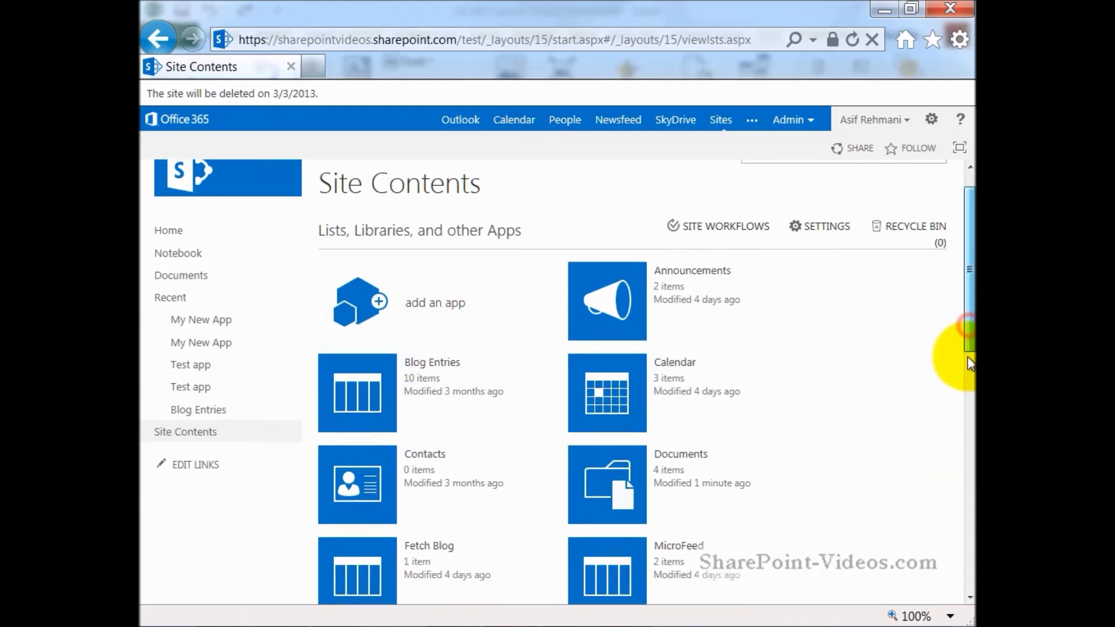
left_click(608, 430)
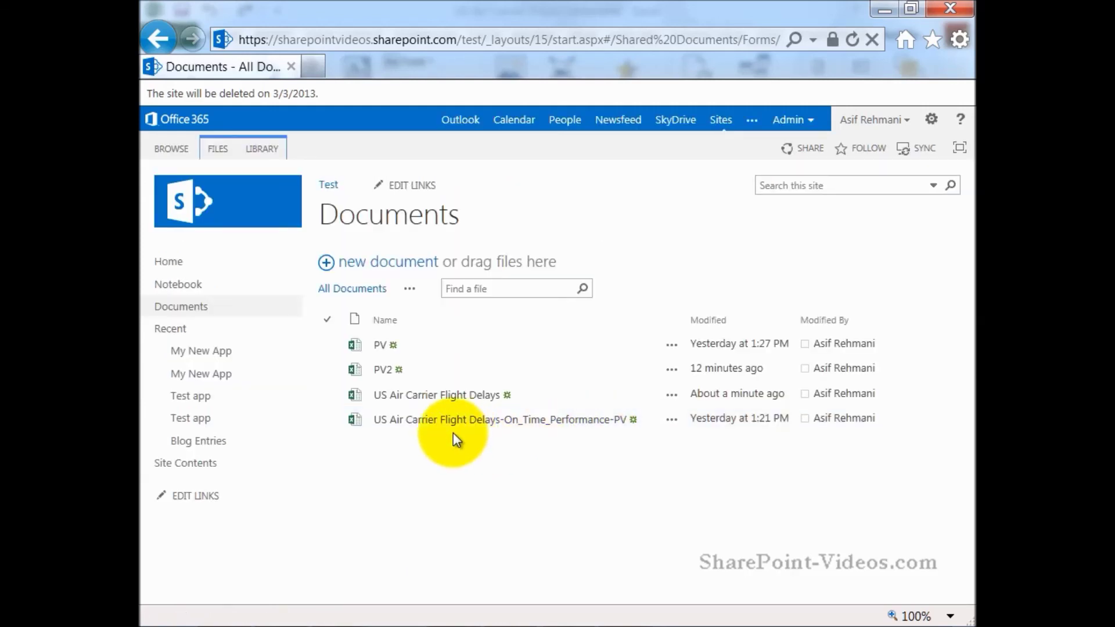
left_click(462, 401)
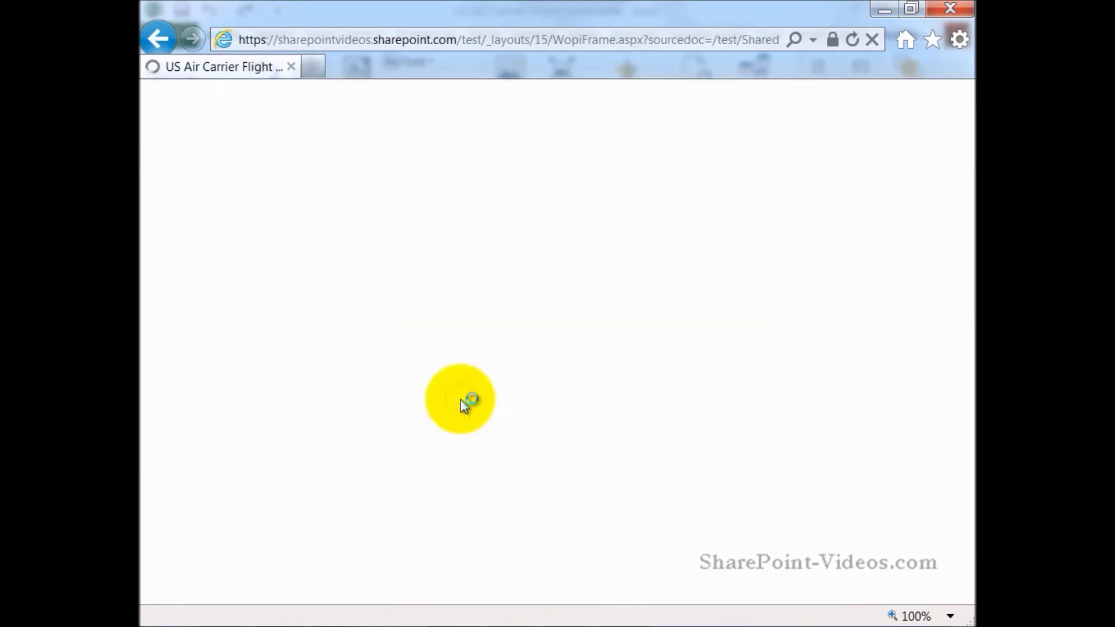